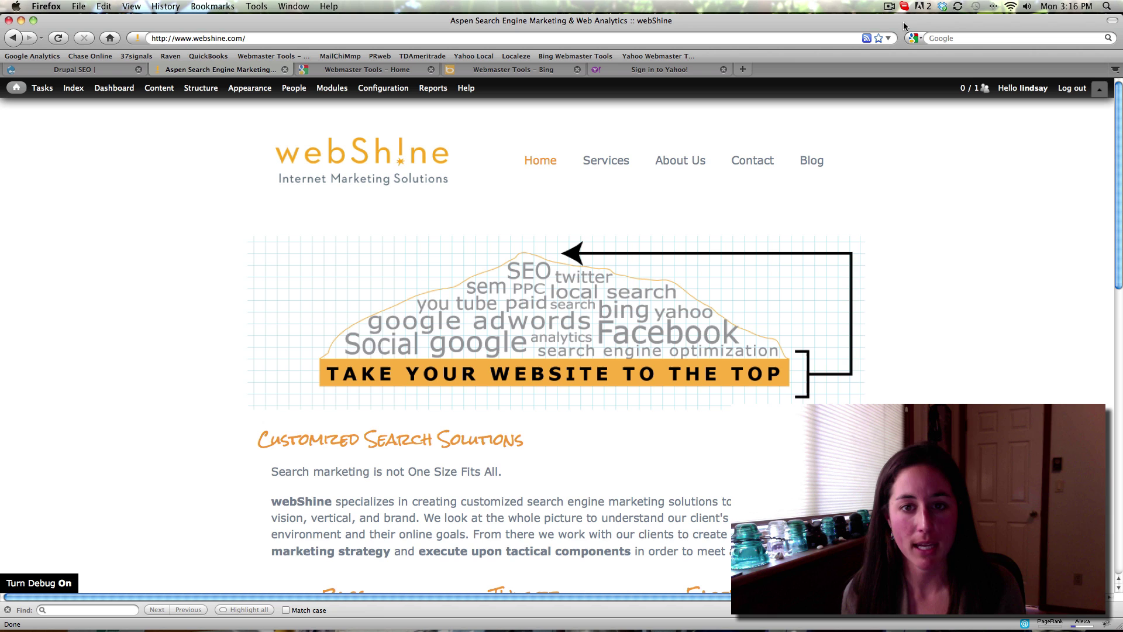
Step: Find Site Verification on the Modules page, enable it and save the configuration
left_click(152, 38)
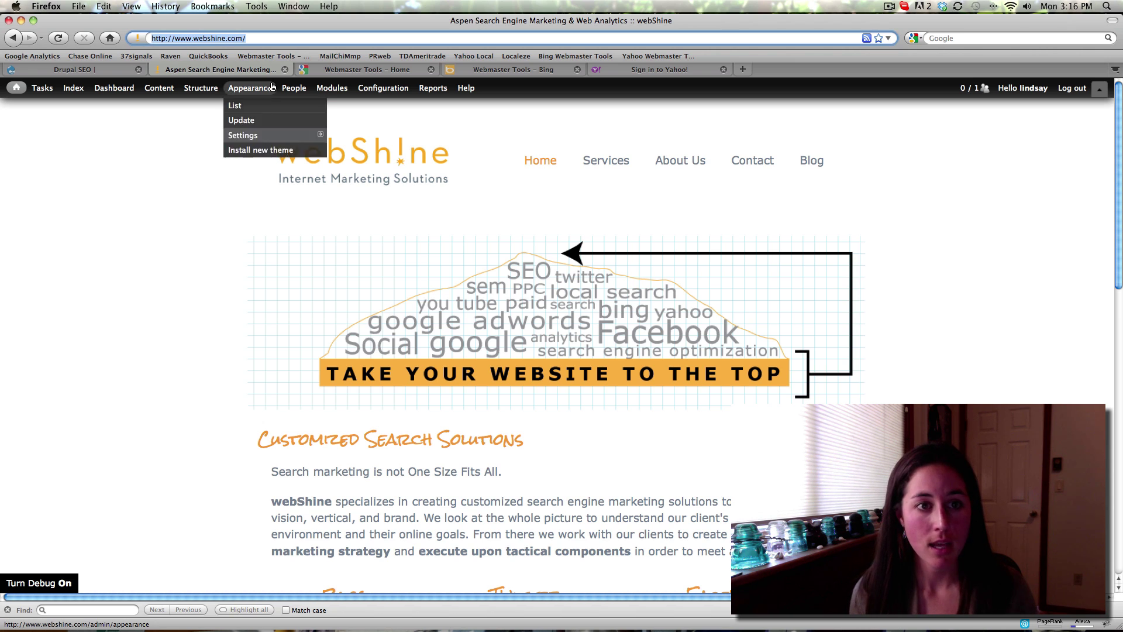
mouse_move(205, 89)
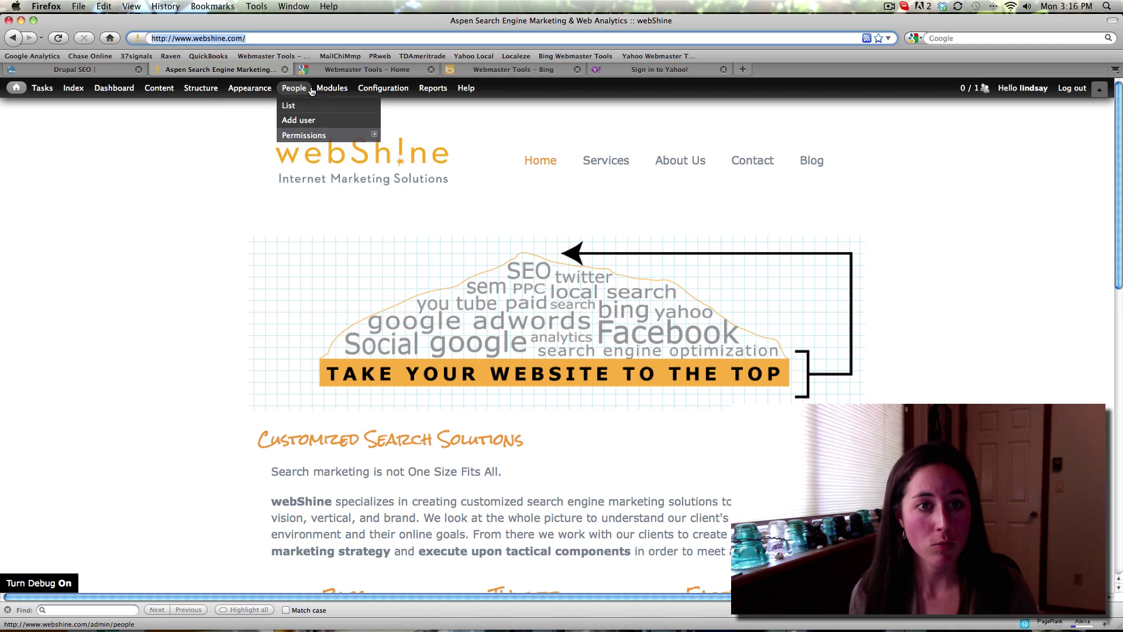
left_click(332, 87)
mouse_move(379, 134)
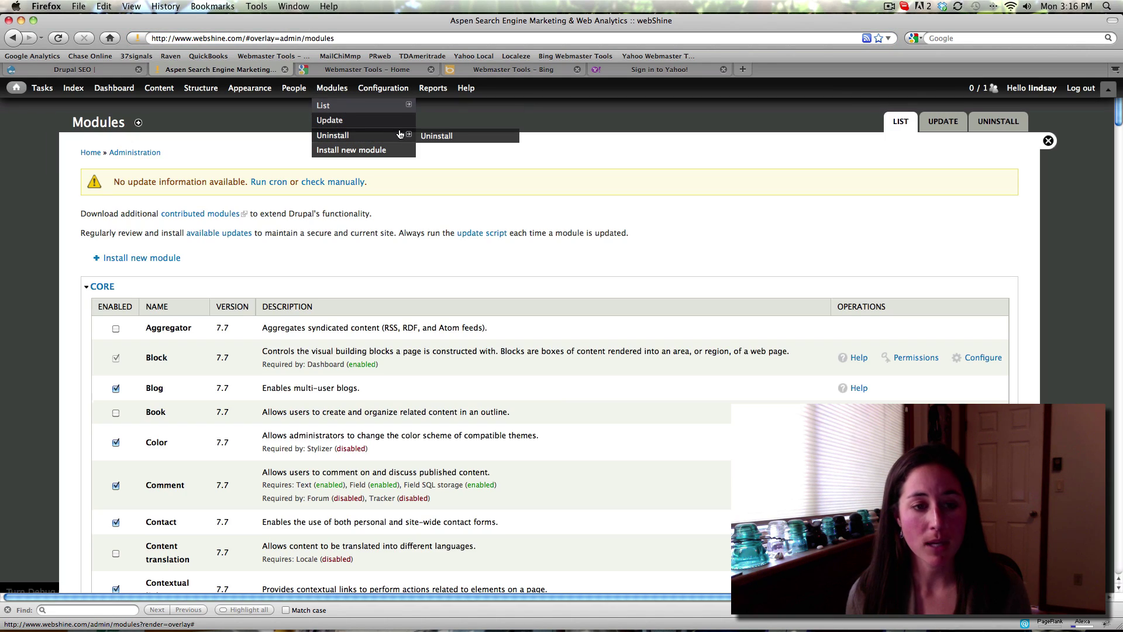
left_click(59, 611)
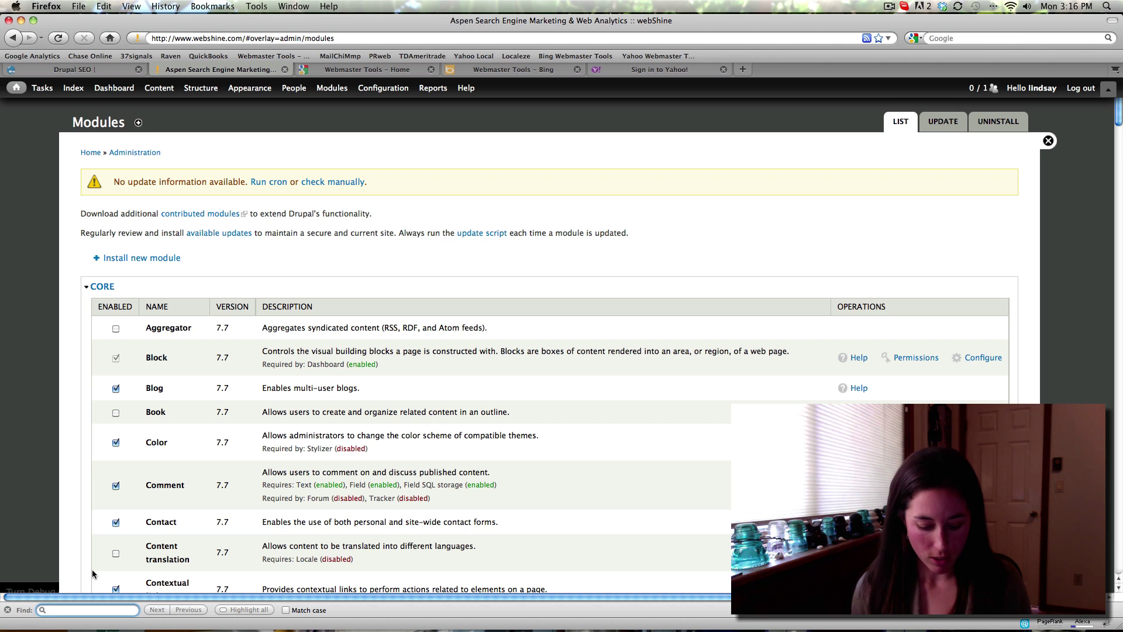
type("site Ver")
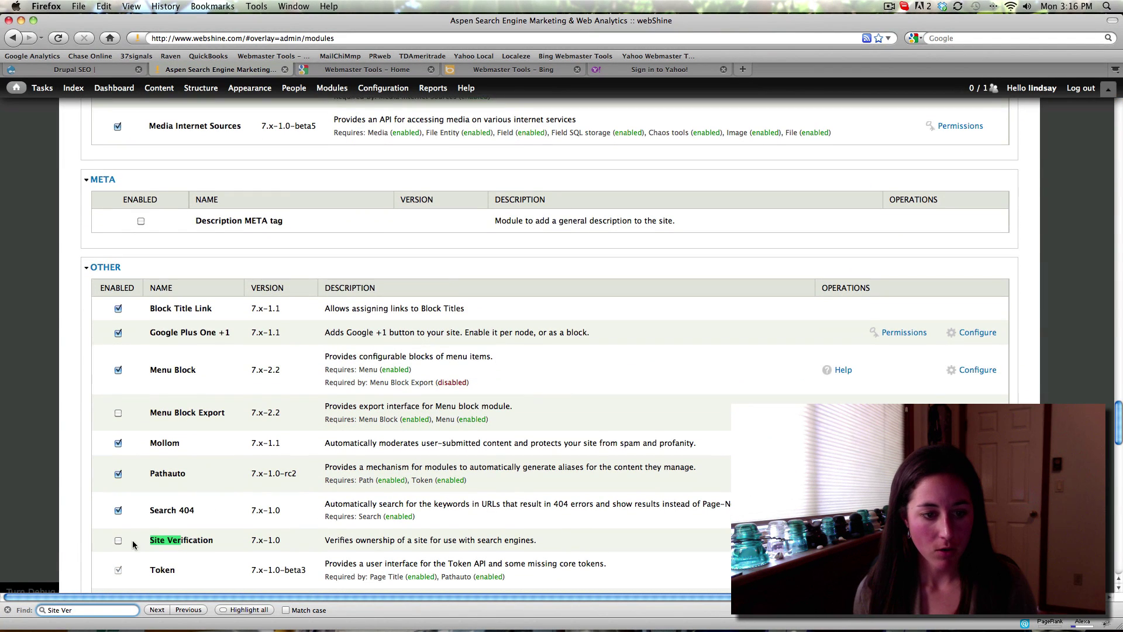
left_click(117, 541)
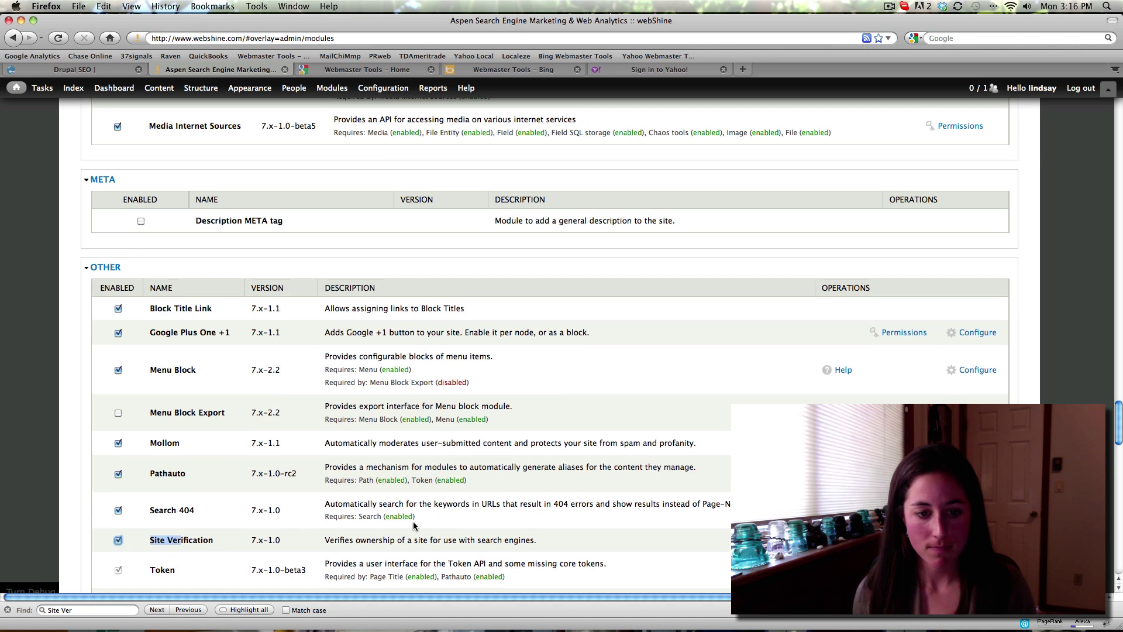
scroll(416, 526, "down", 15)
left_click(124, 550)
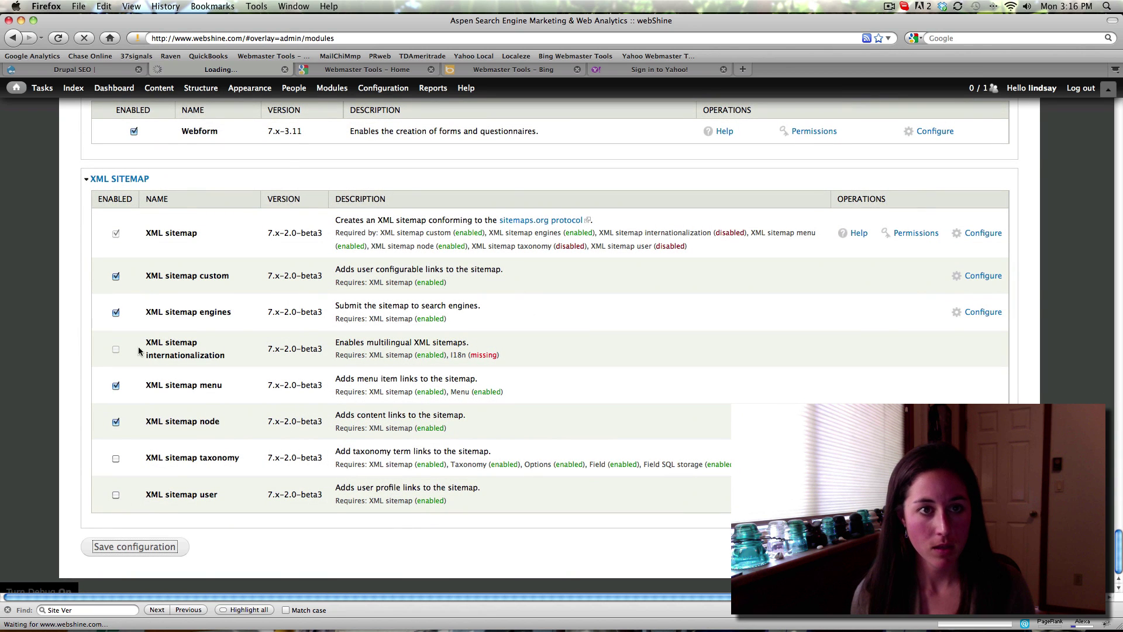
left_click_drag(245, 38, 151, 37)
key("super+c")
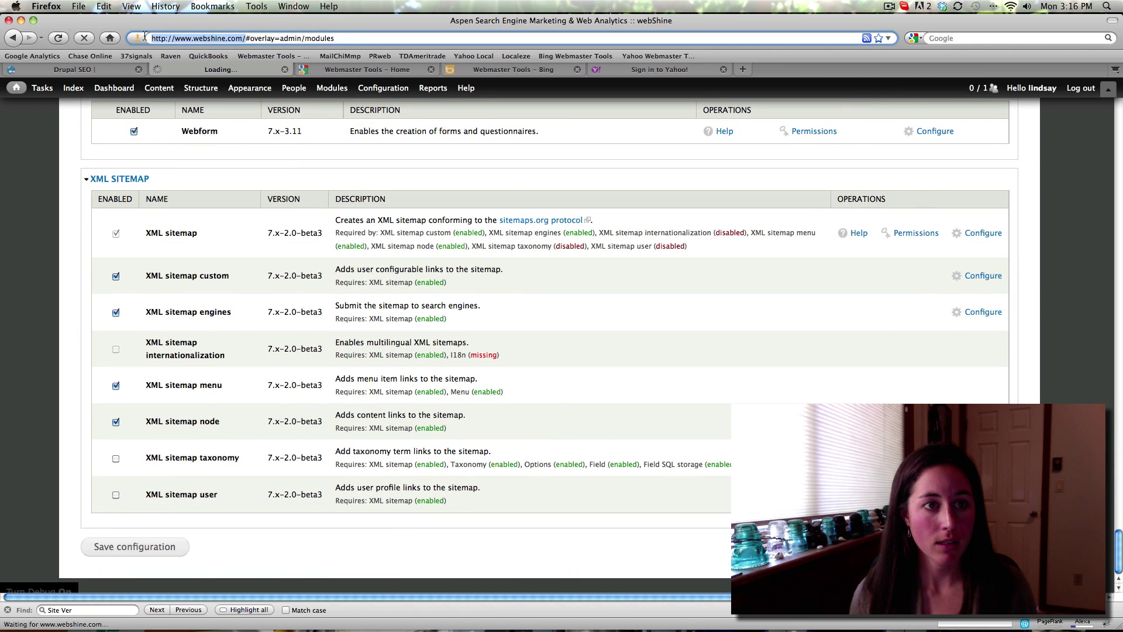
left_click(380, 70)
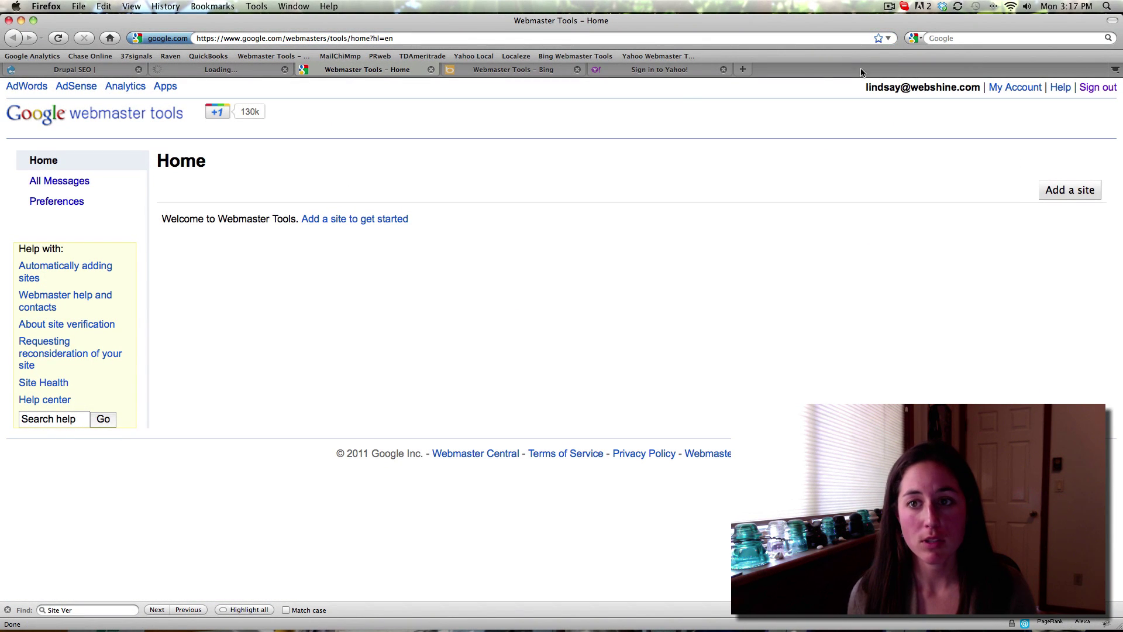
left_click_drag(866, 88, 982, 91)
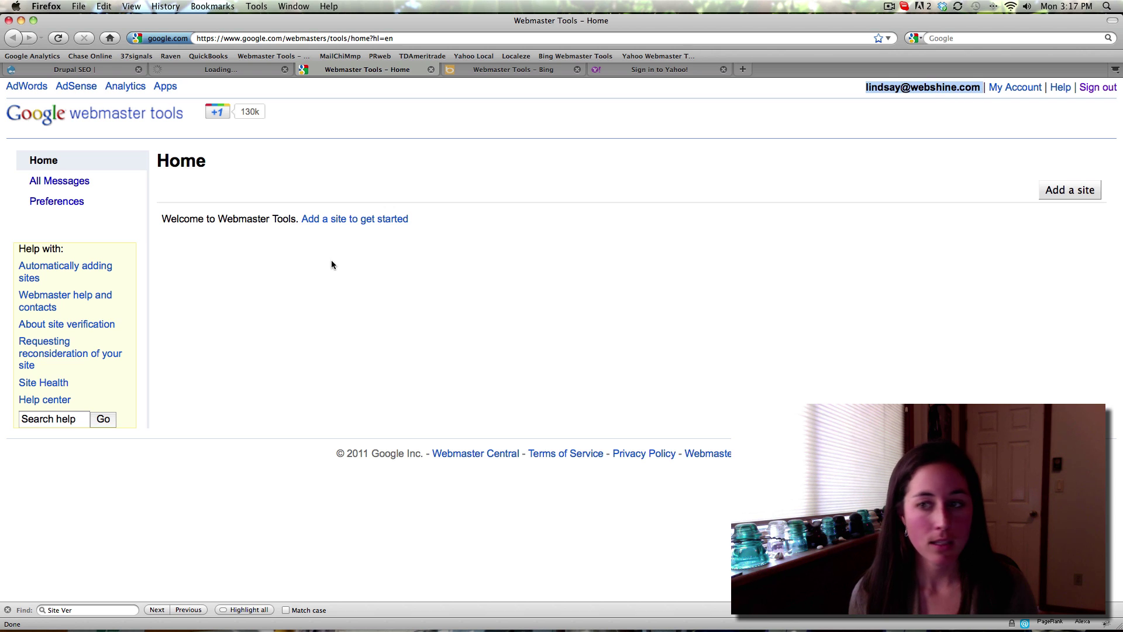
left_click(1054, 193)
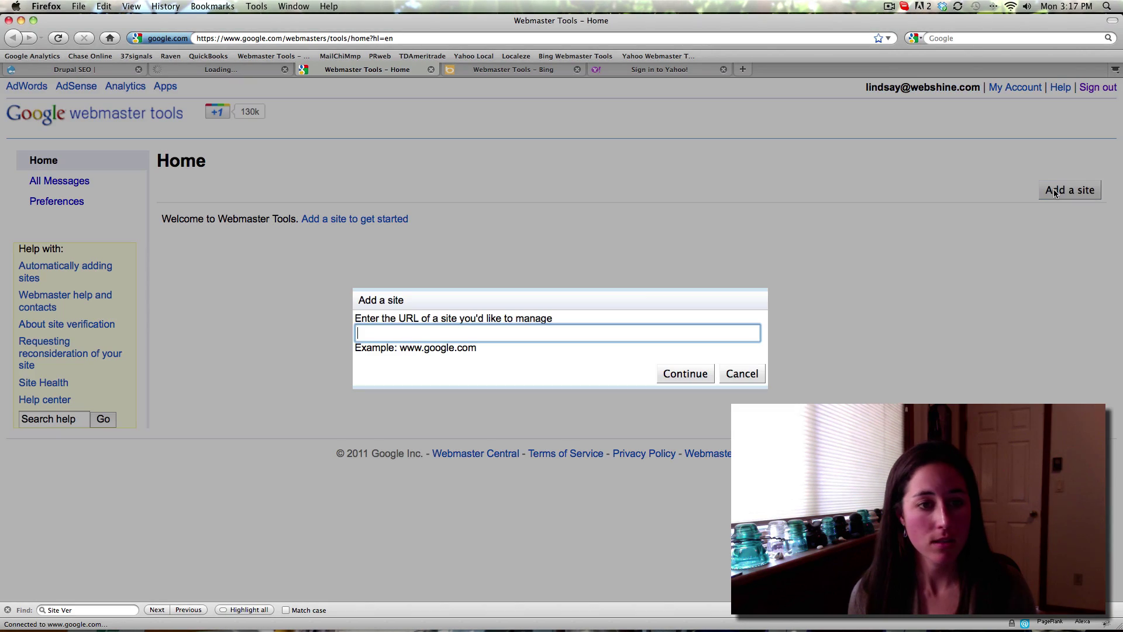
key("super+v")
left_click(678, 377)
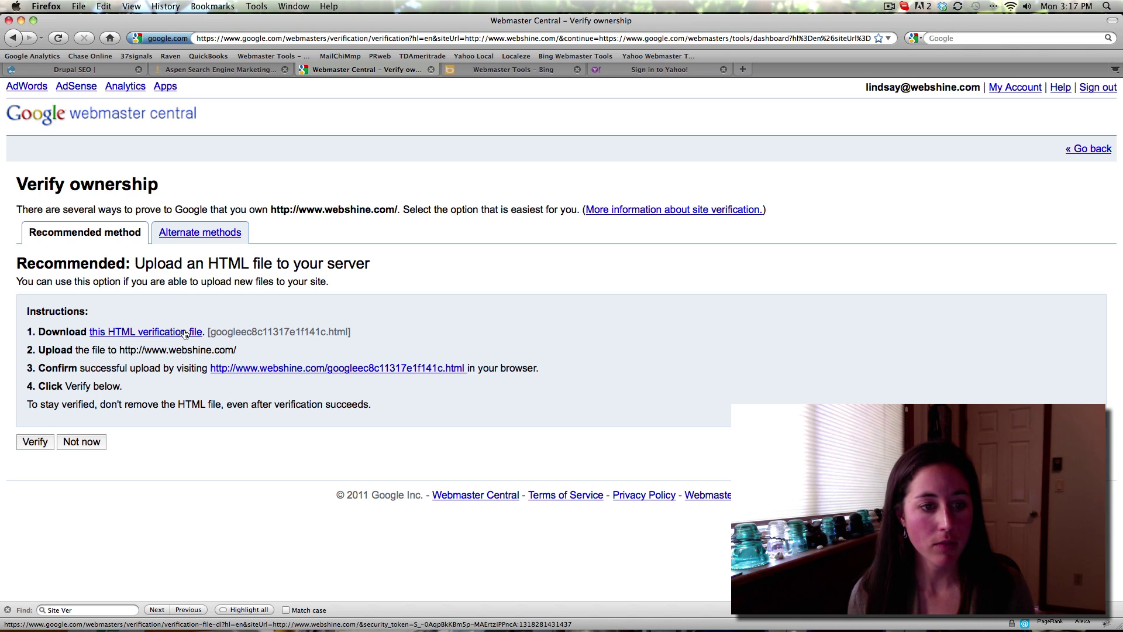
Step: Download Google's HTML verification file googleec8c11317e1f141c.html for webshine.com
left_click(194, 233)
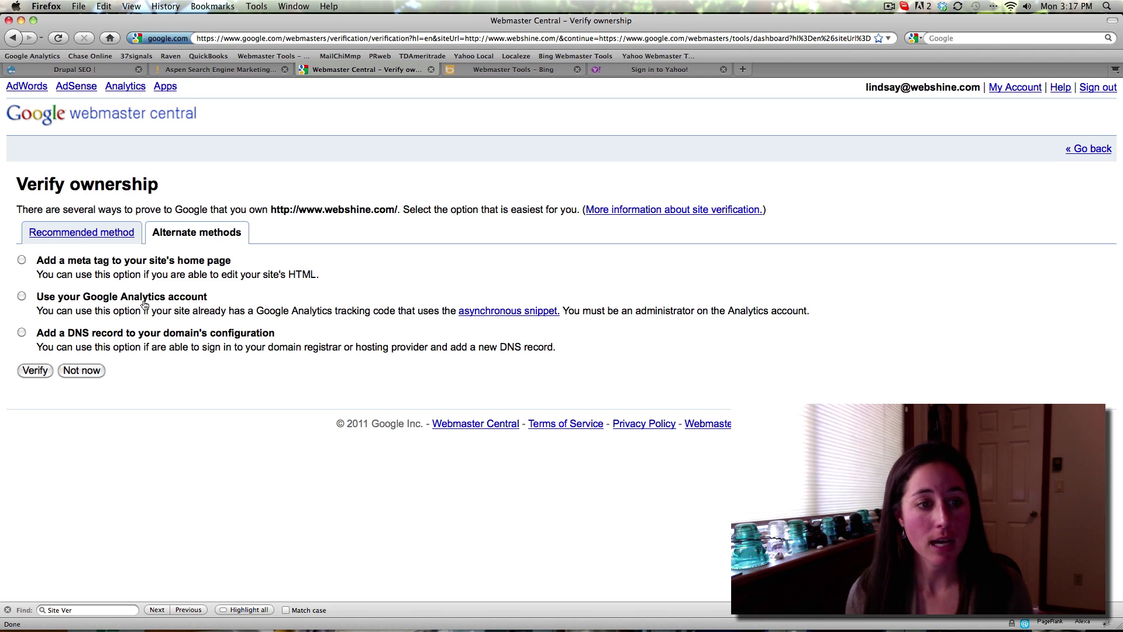
left_click_drag(976, 89, 864, 91)
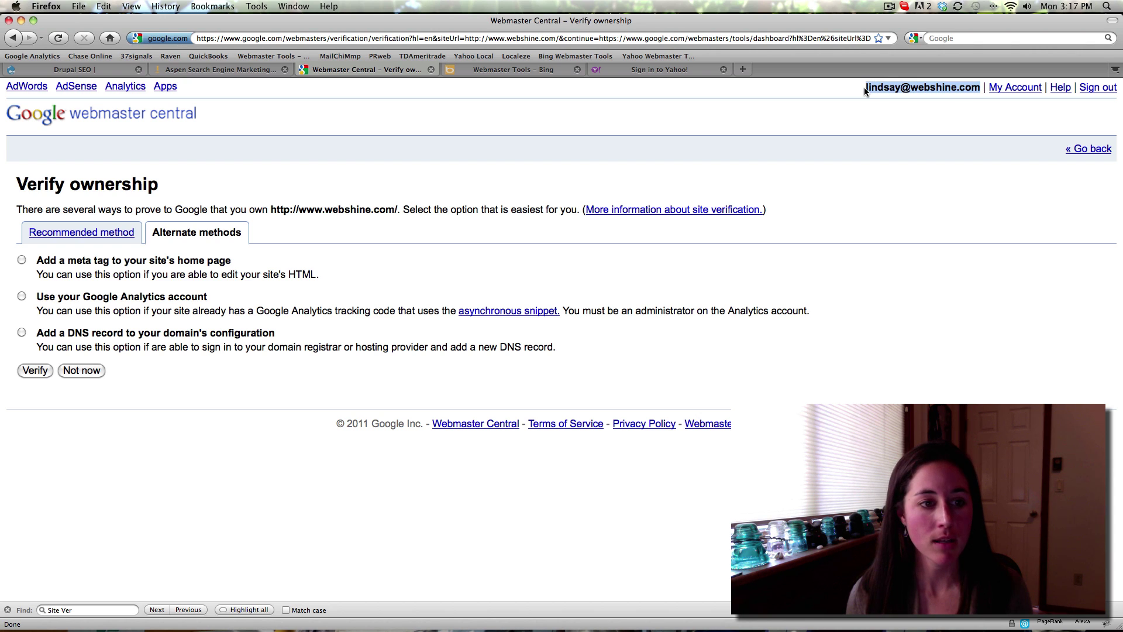
left_click(66, 234)
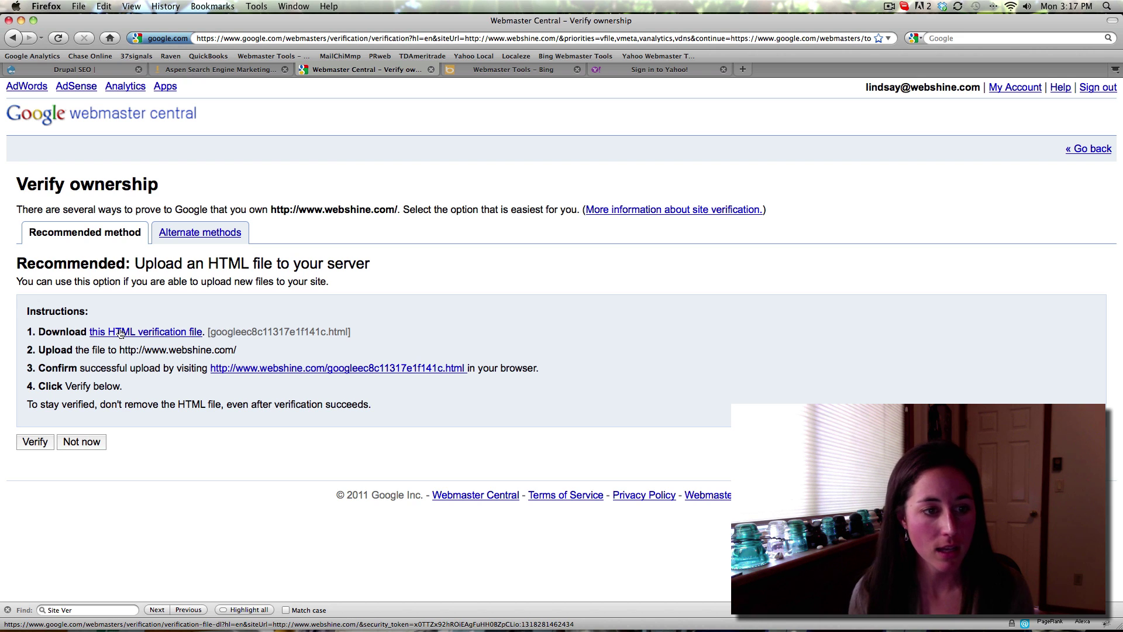
left_click(121, 333)
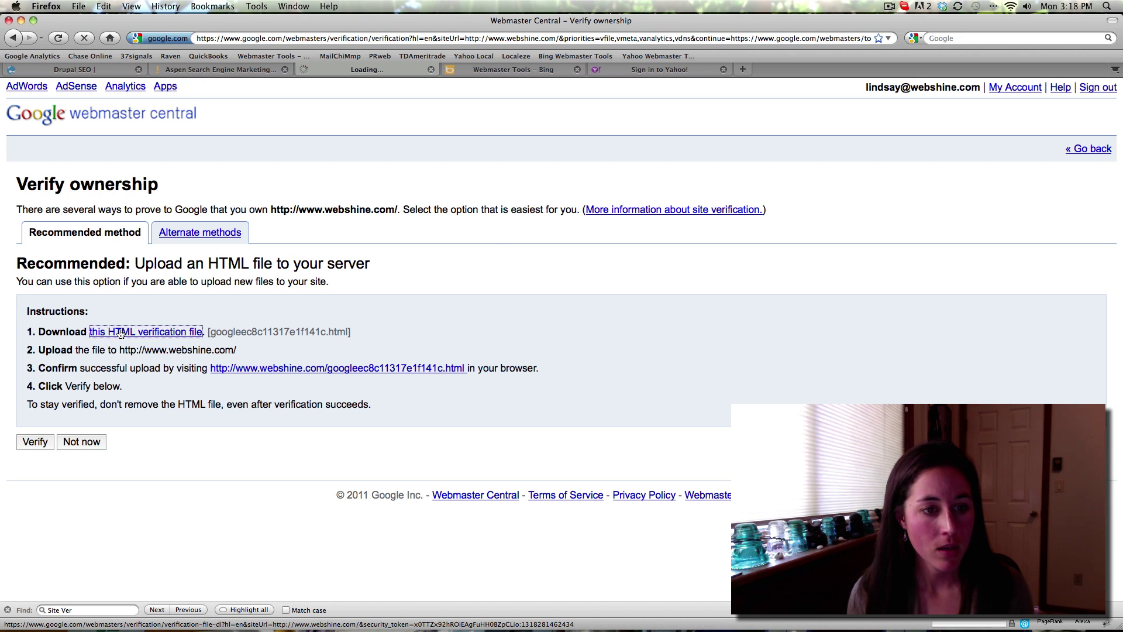
left_click(448, 283)
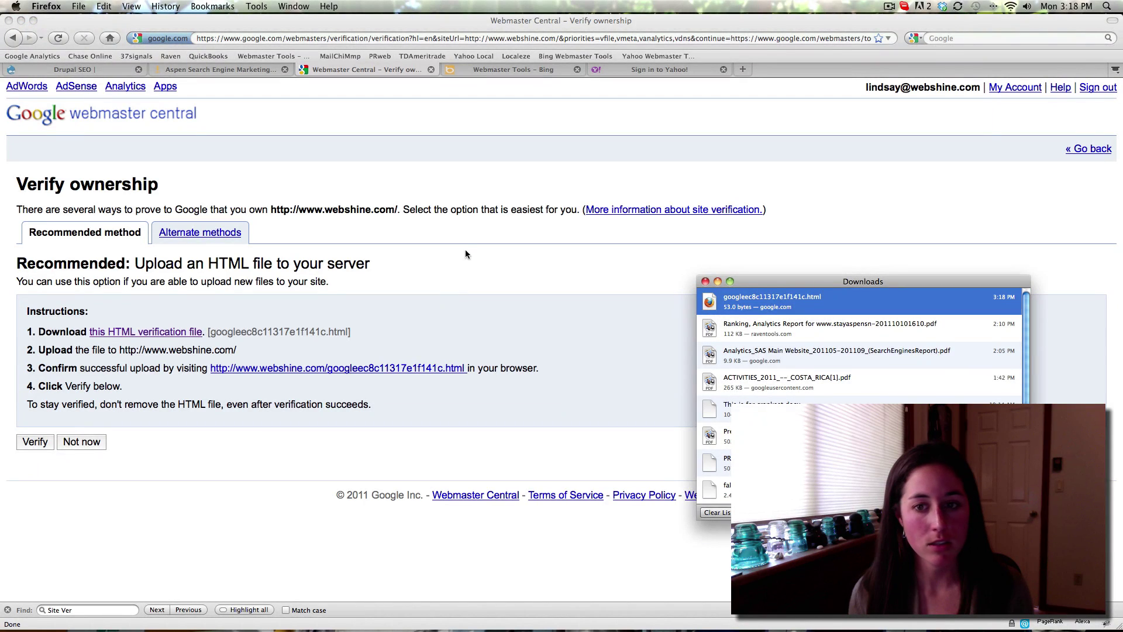
left_click(705, 281)
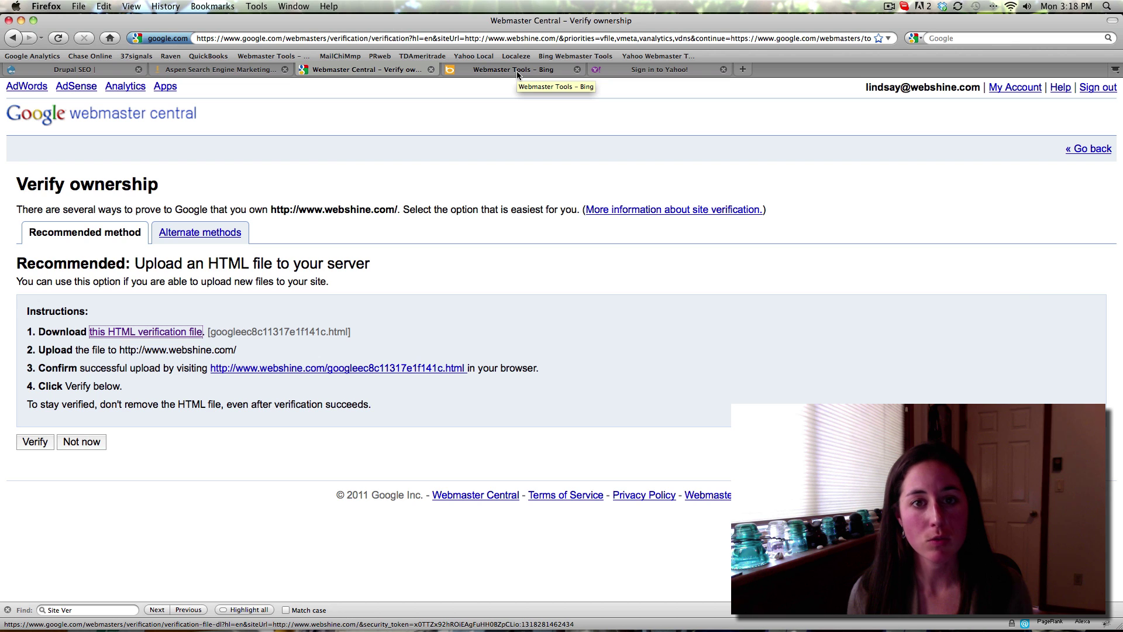
left_click(517, 69)
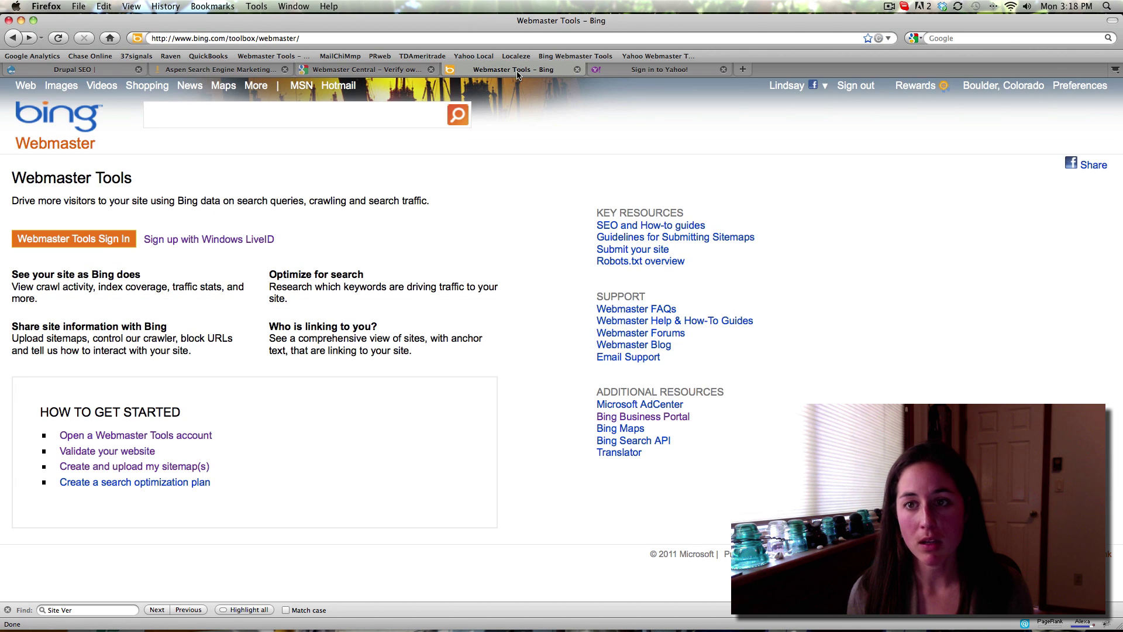
left_click(71, 245)
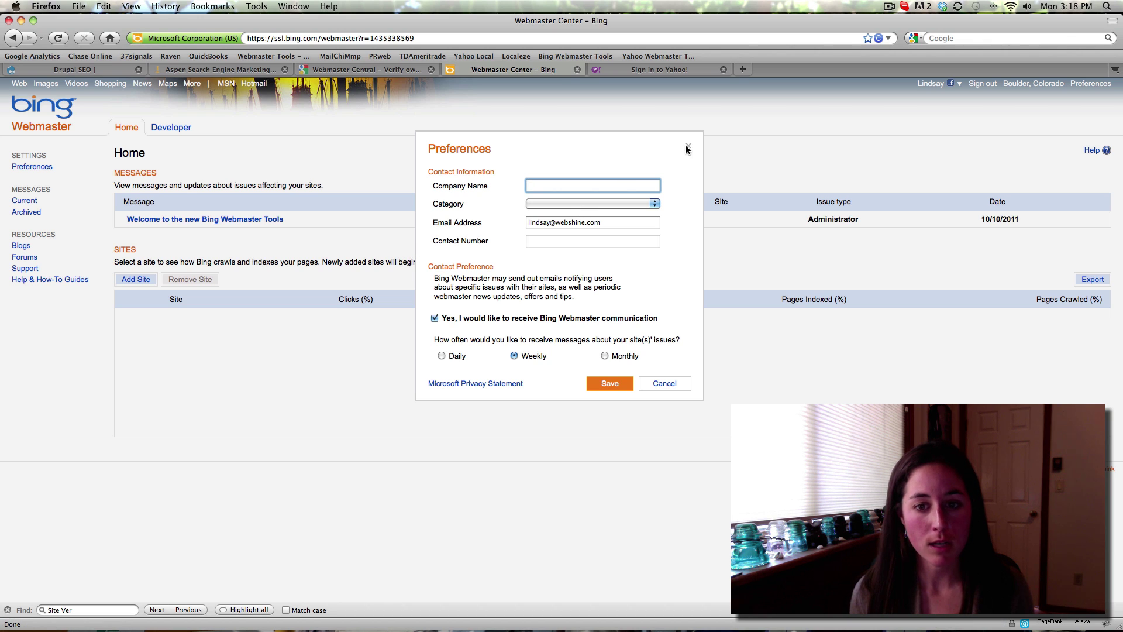
left_click(655, 384)
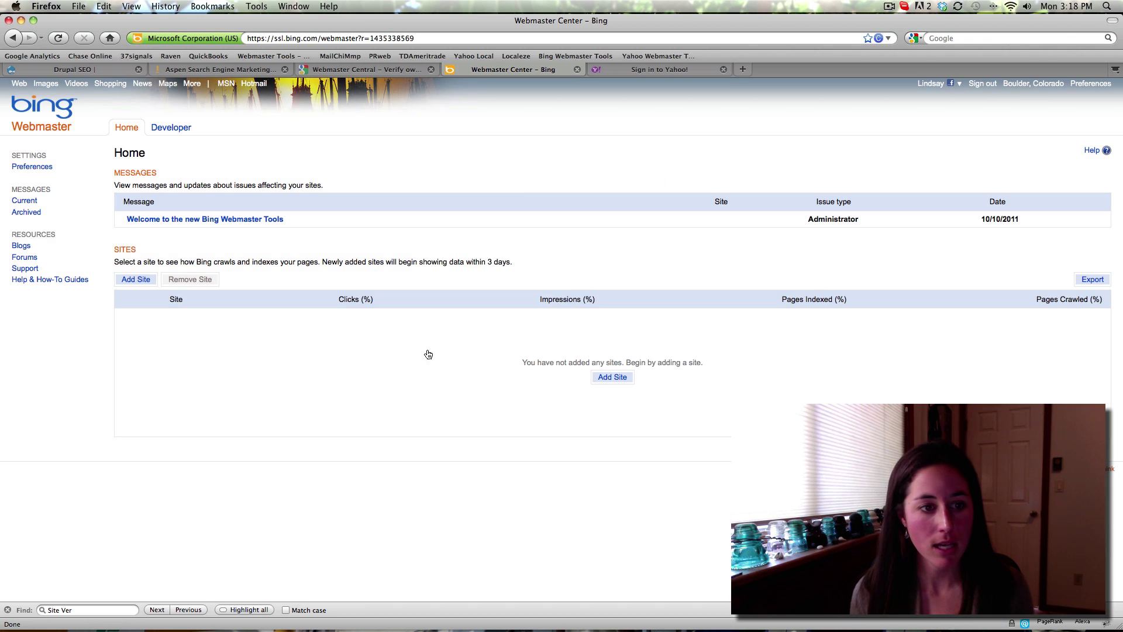
left_click(140, 281)
key("super+v")
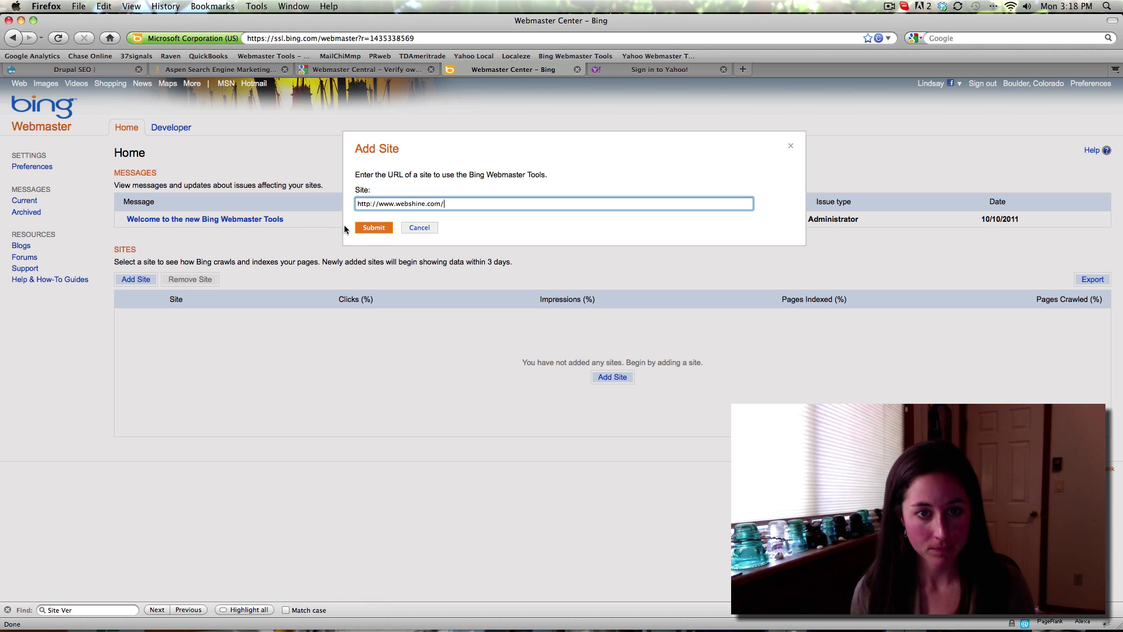
left_click(374, 228)
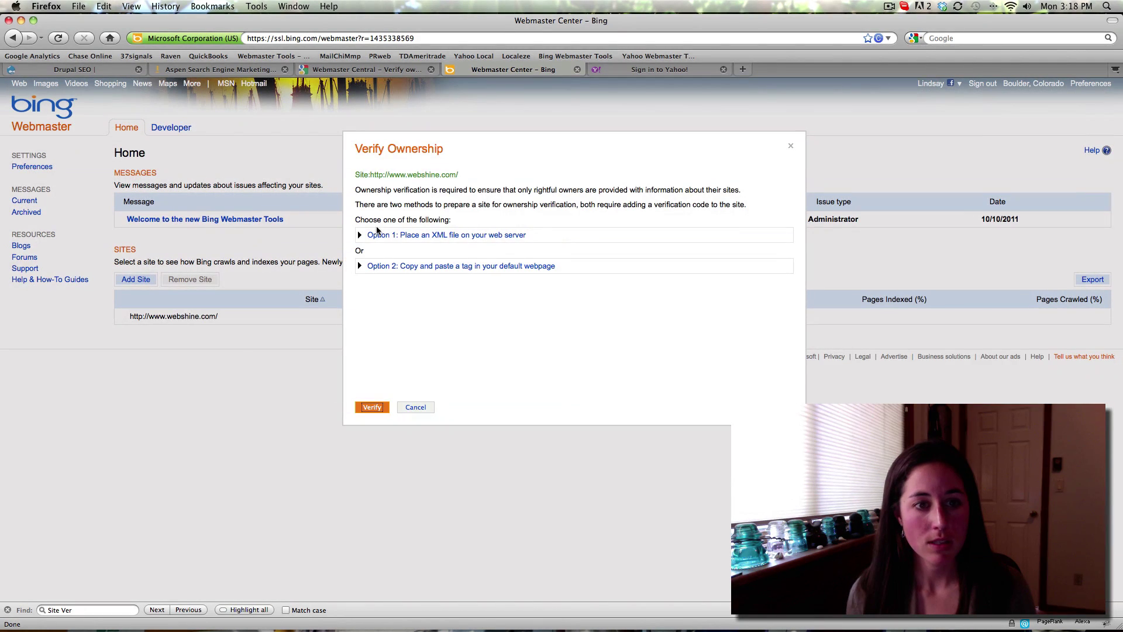
Step: Save the BingSiteAuth.xml verification file from the XML file option
left_click(480, 236)
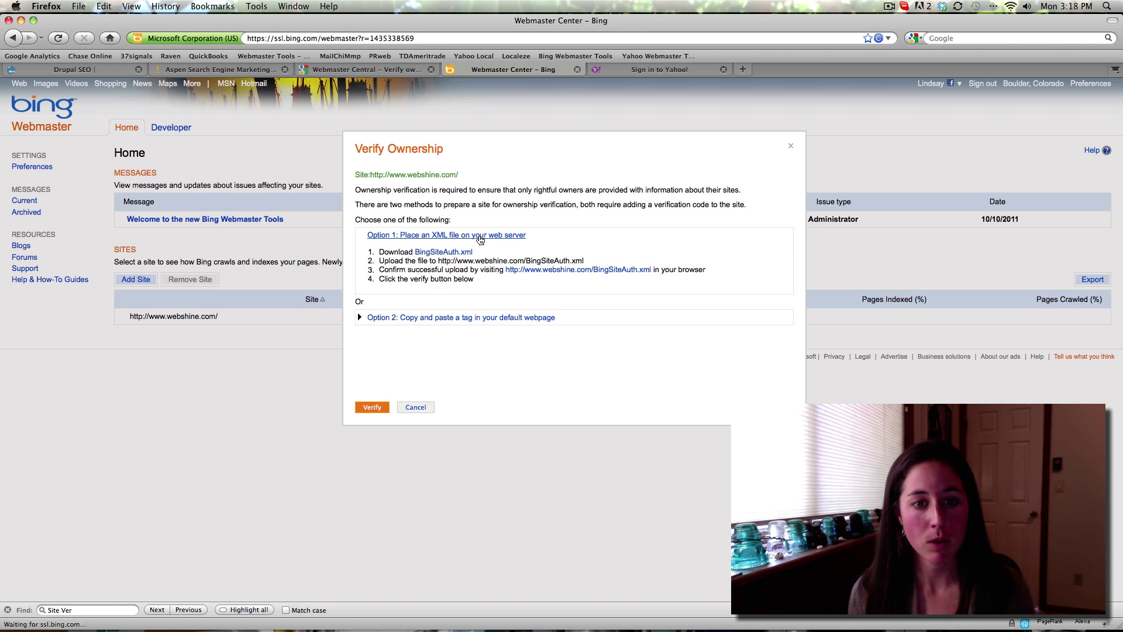
left_click(446, 255)
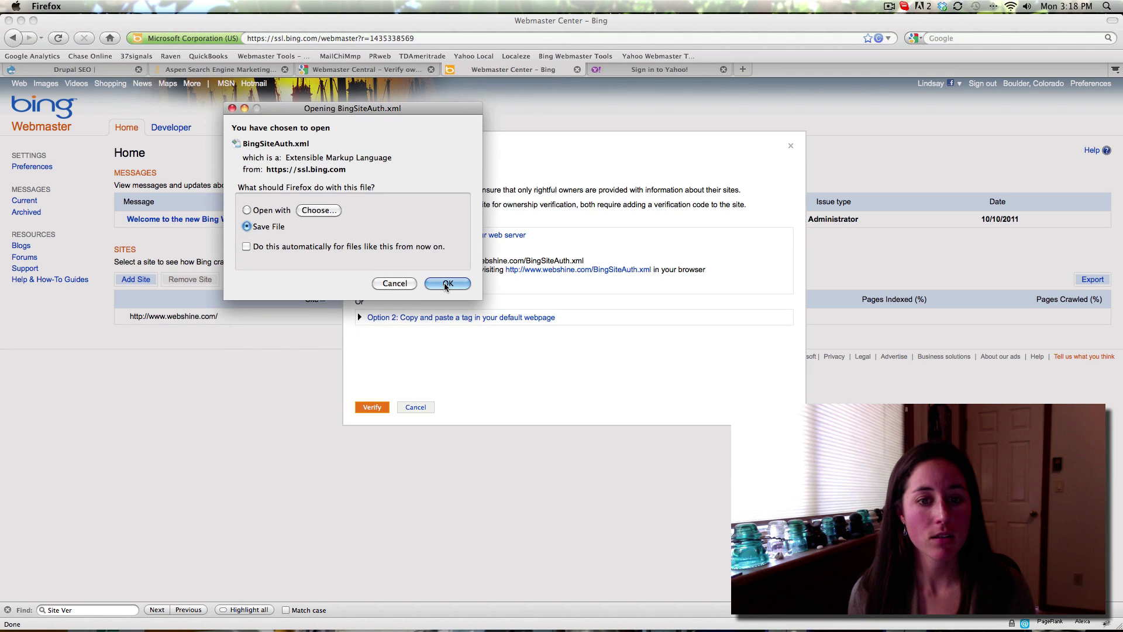
left_click(444, 285)
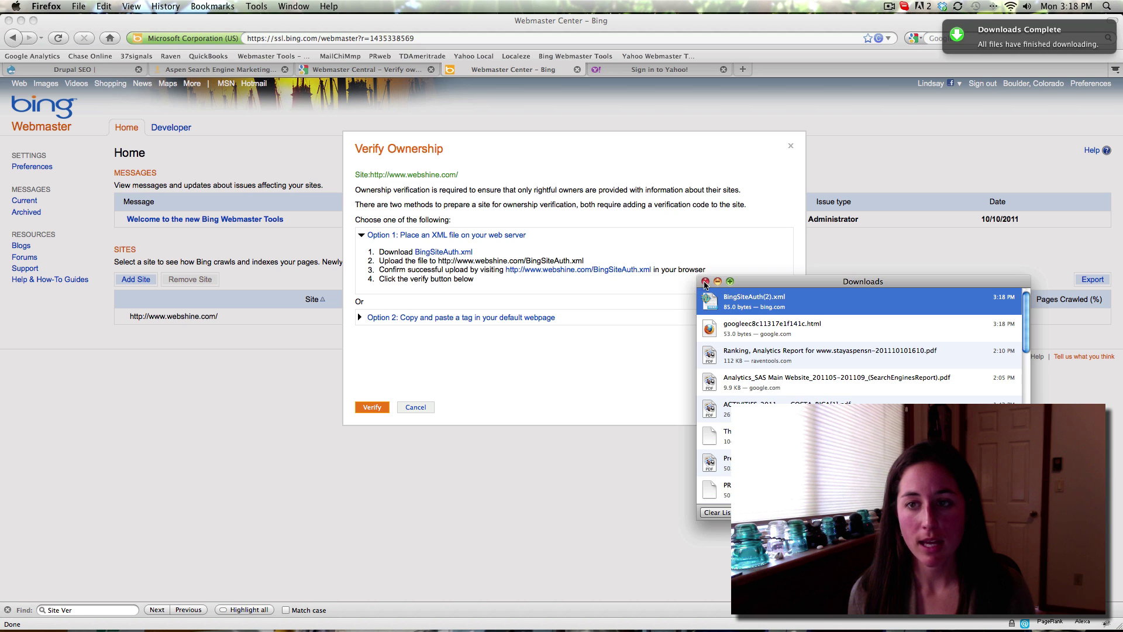
left_click(705, 282)
Step: Sign in to Yahoo with the Google account and allow sharing its details
left_click(653, 72)
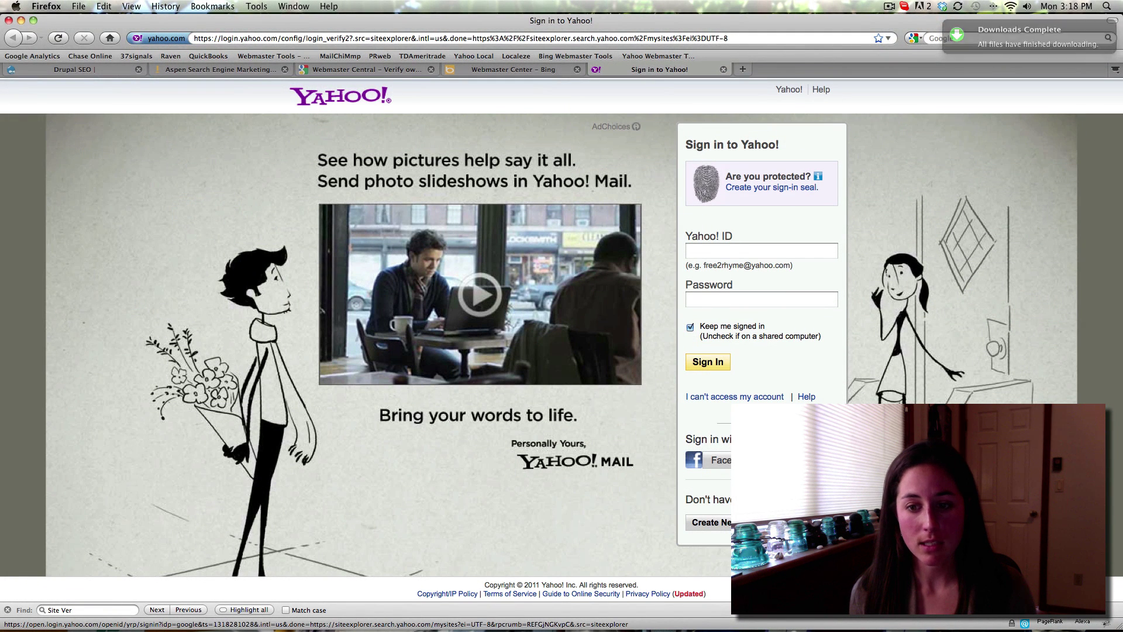
left_click(760, 460)
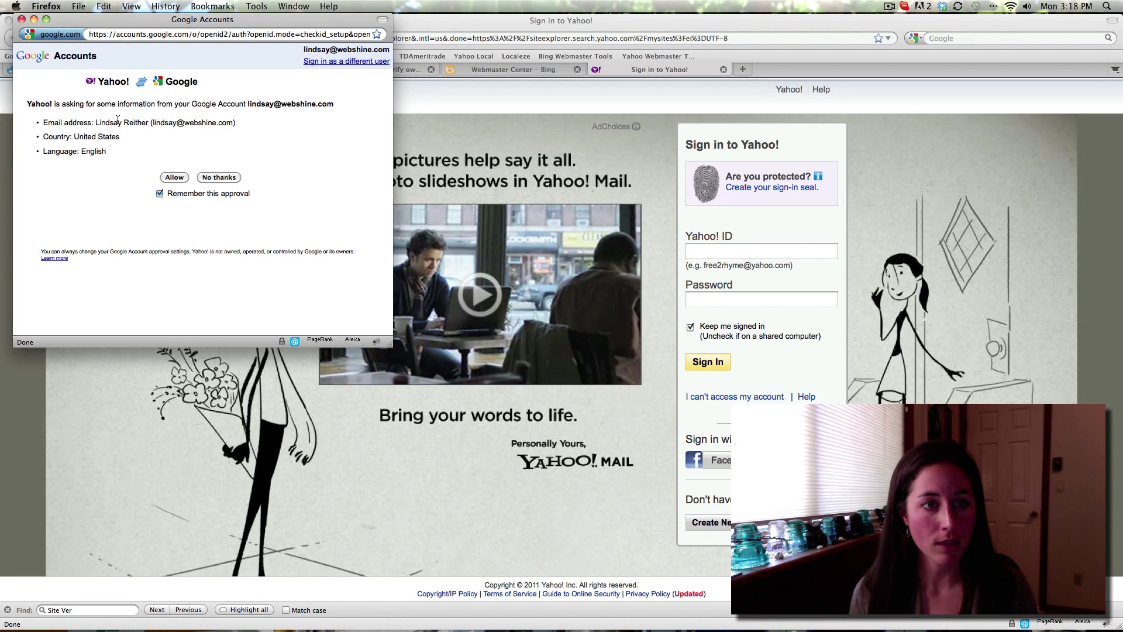
left_click(171, 181)
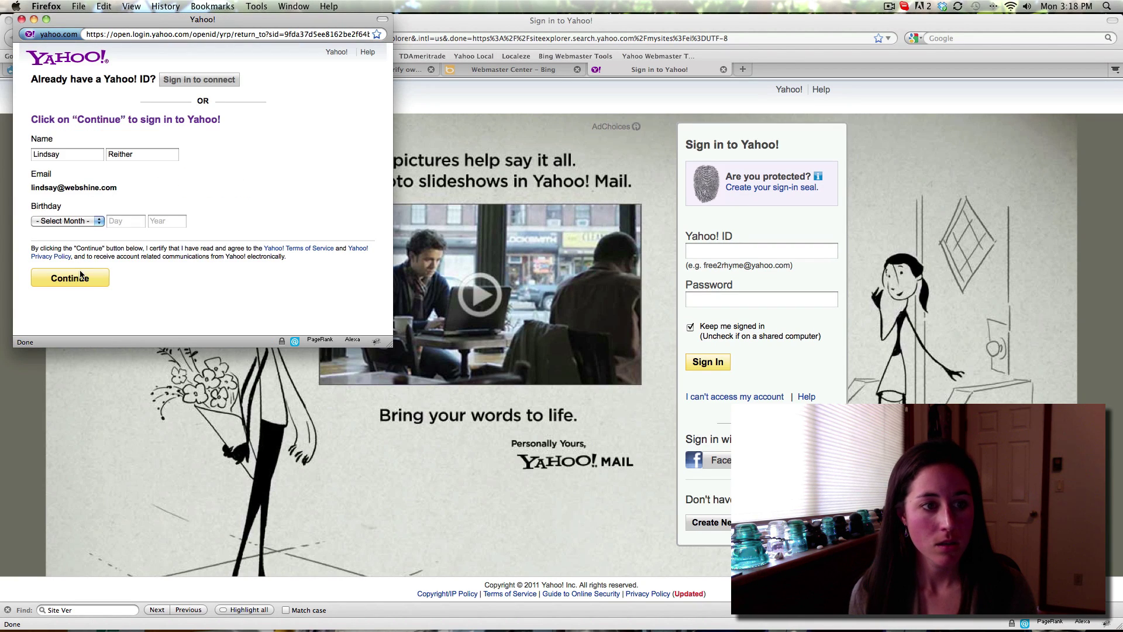
Step: Fill in the required birth month, day and year and continue
left_click(82, 221)
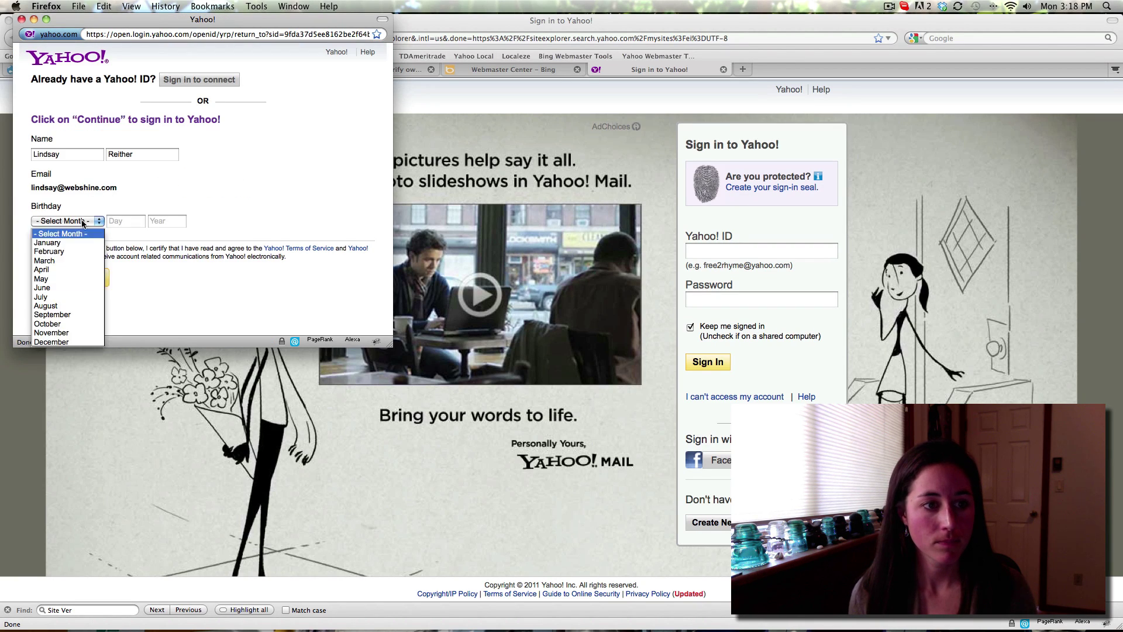
left_click(77, 261)
key("Tab")
type("16")
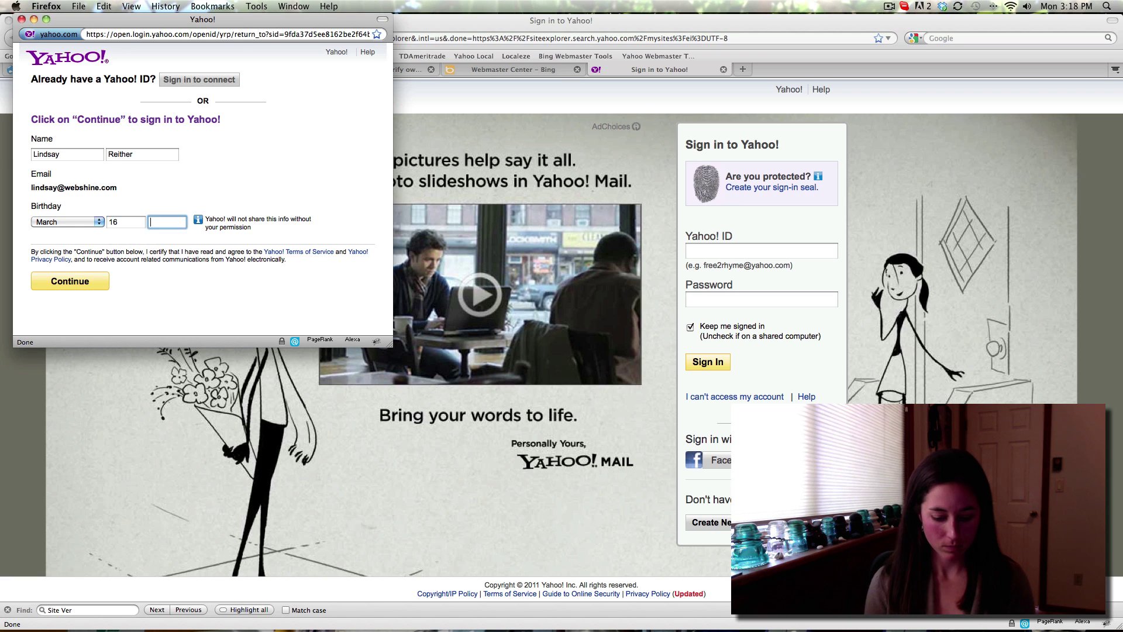
key("Tab")
type("1982")
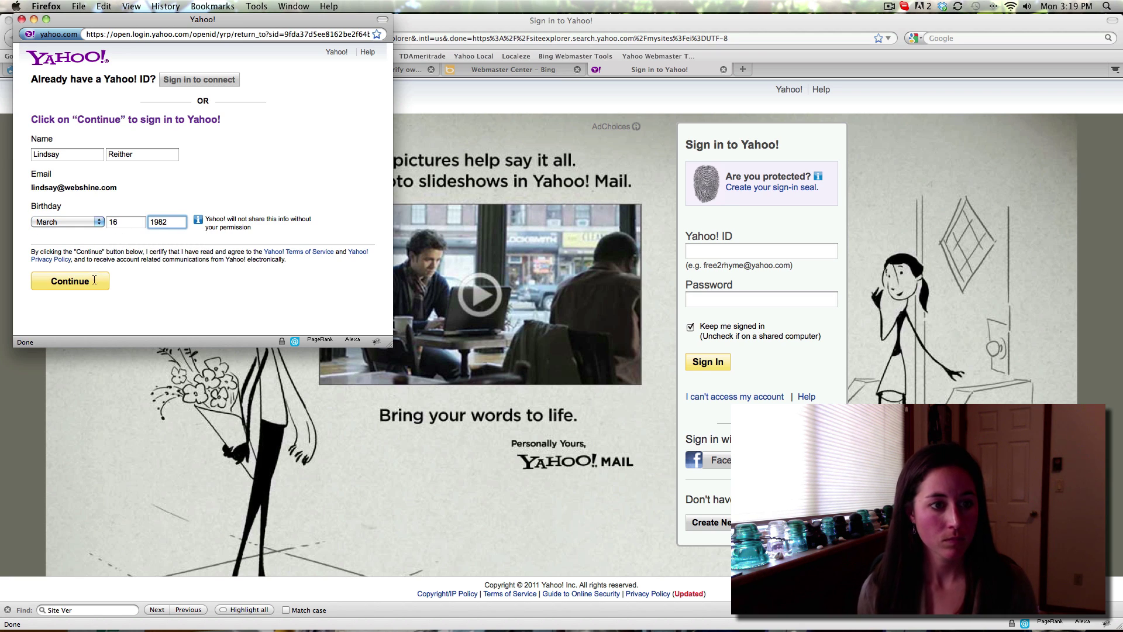
left_click(72, 279)
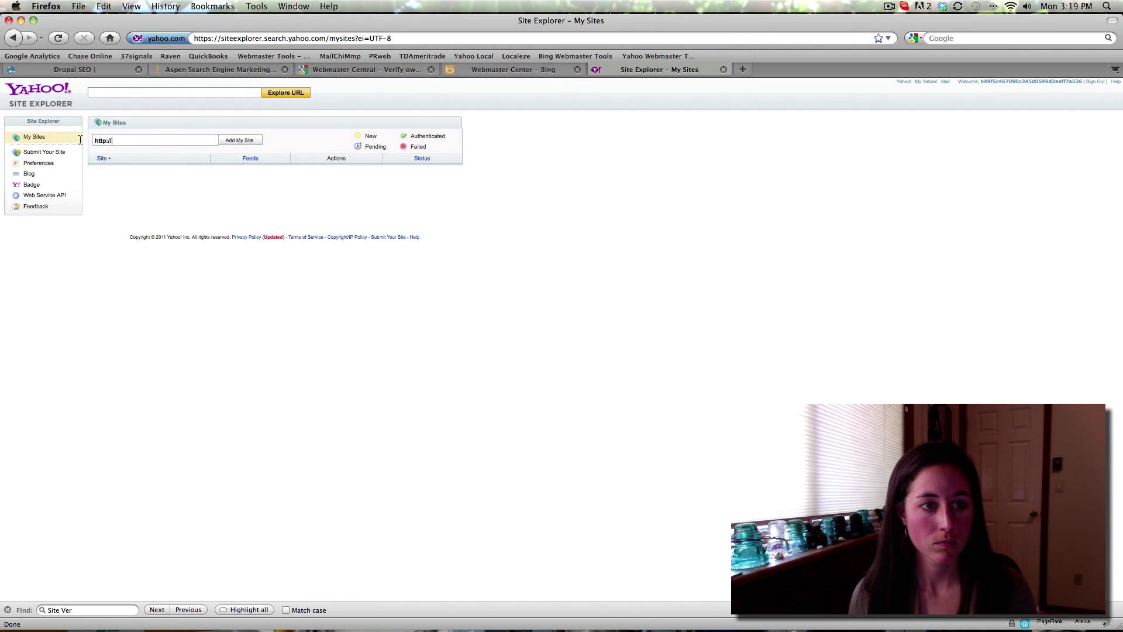
key("ctrl+a")
type("http://www.webshine.com/")
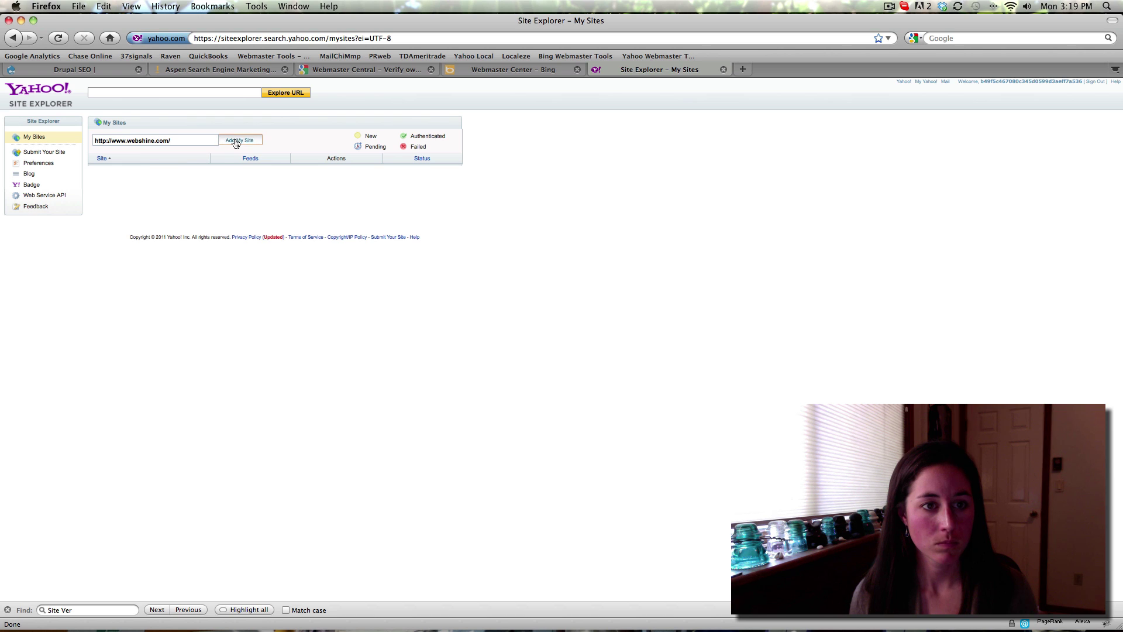
left_click(236, 141)
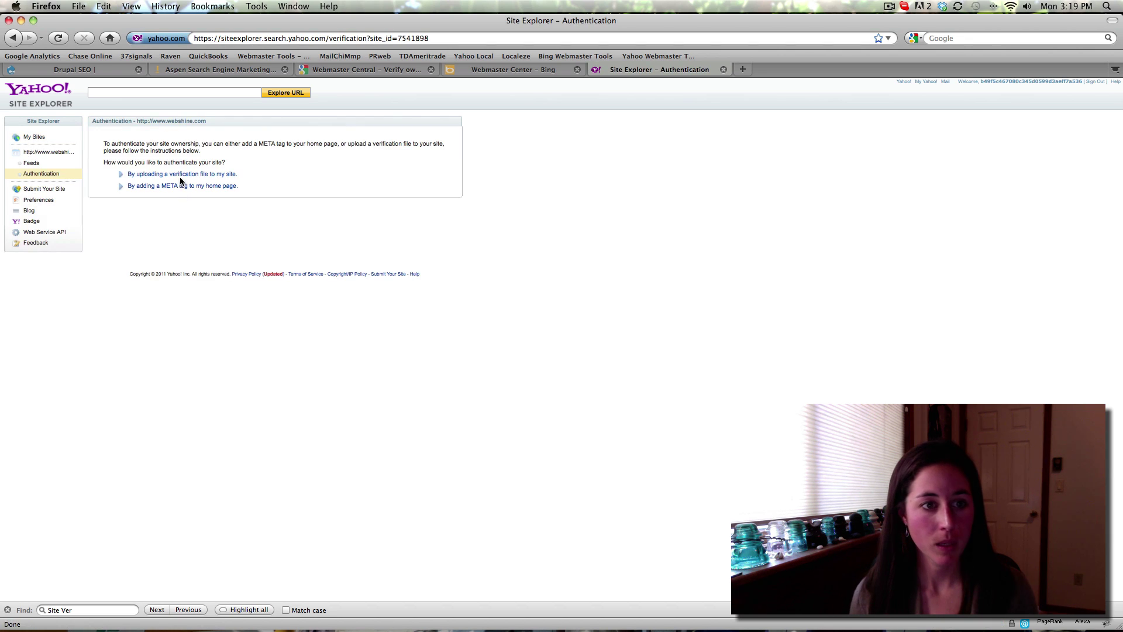
Step: Choose the verification-file method and save y_key_dd9bd06063aad7d6.html
left_click(175, 174)
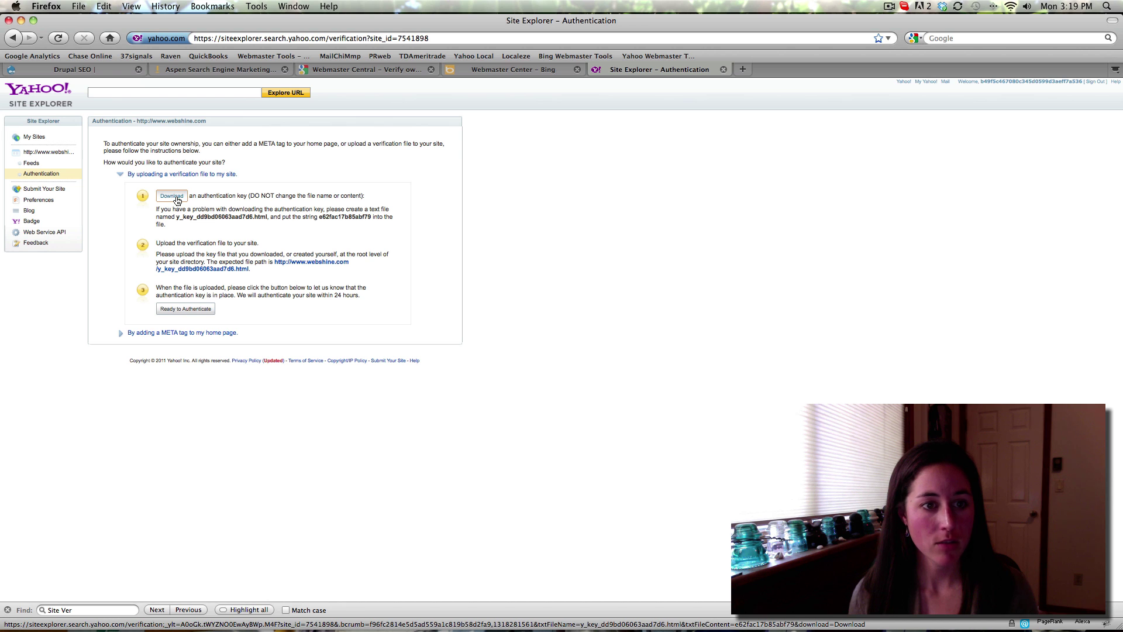
left_click(177, 199)
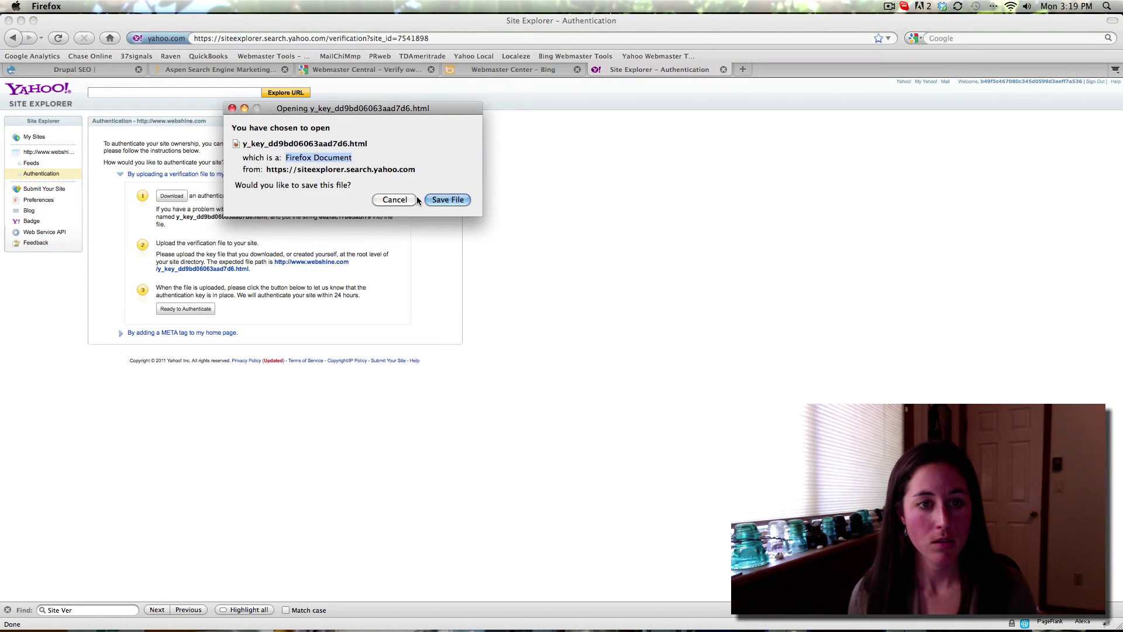
left_click(442, 198)
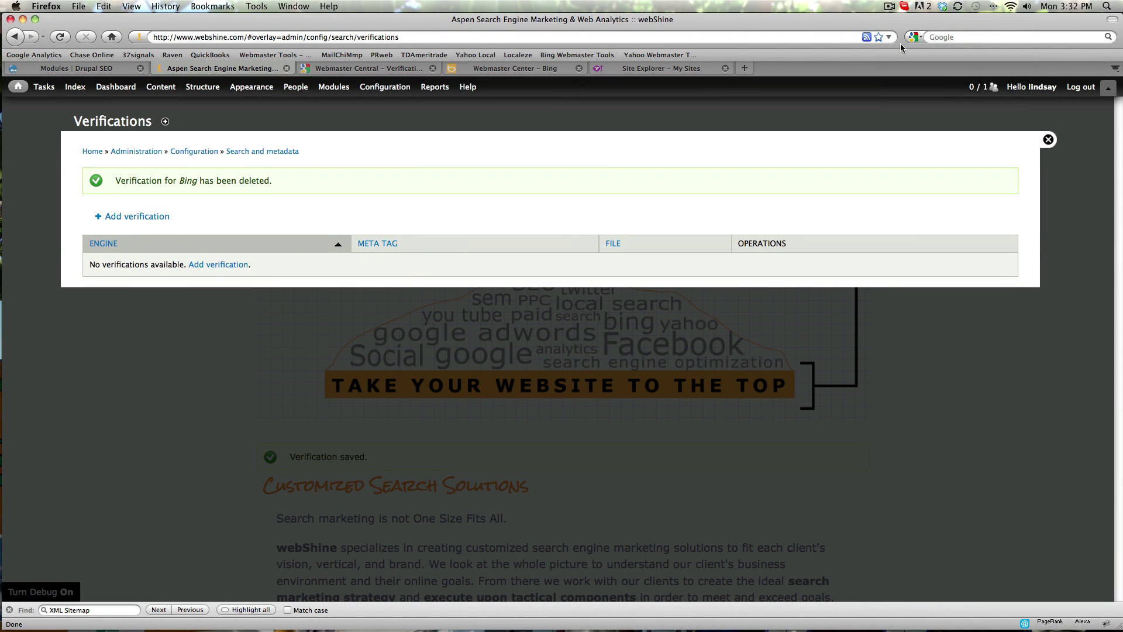
Step: Add a Bing verification in Drupal by uploading BingSiteAuth.xml and save it
left_click(214, 266)
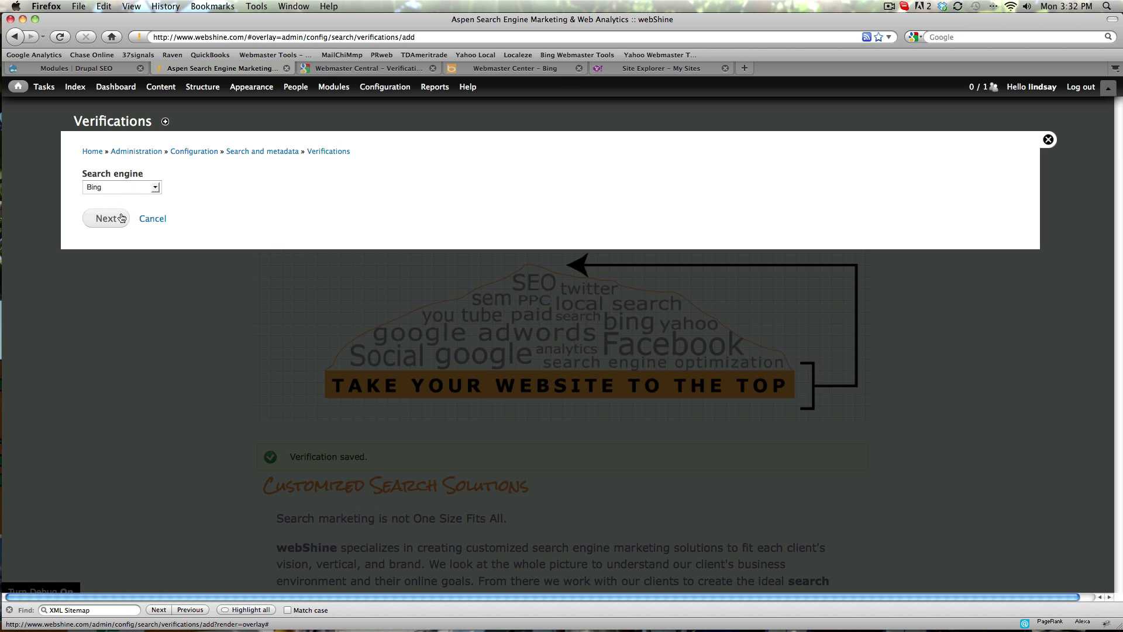
left_click(121, 218)
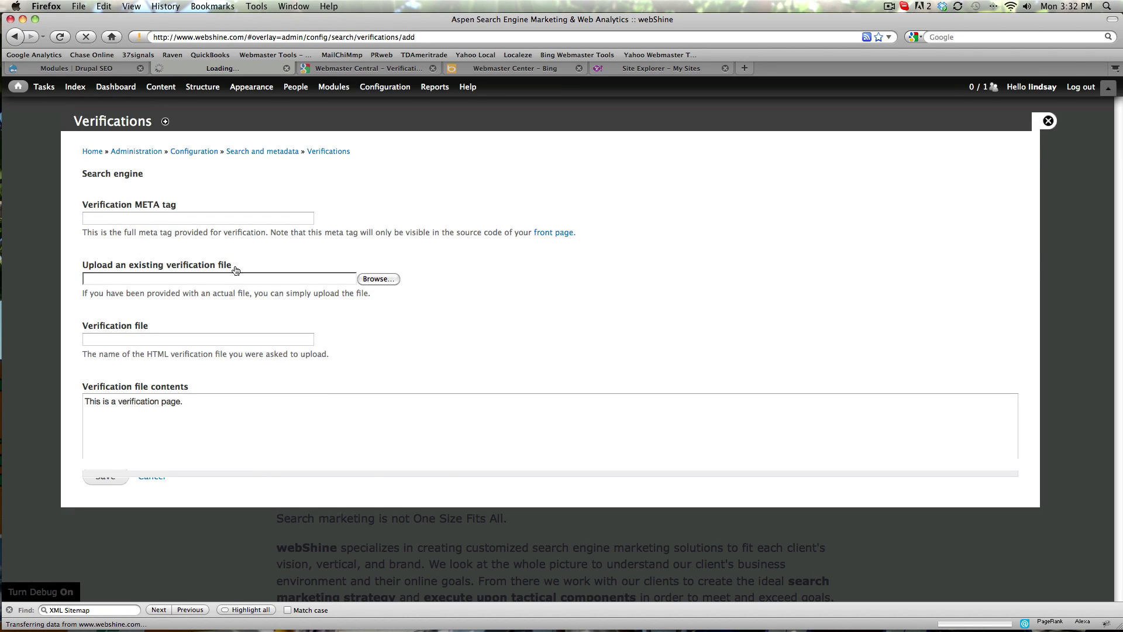
left_click(377, 279)
left_click(485, 117)
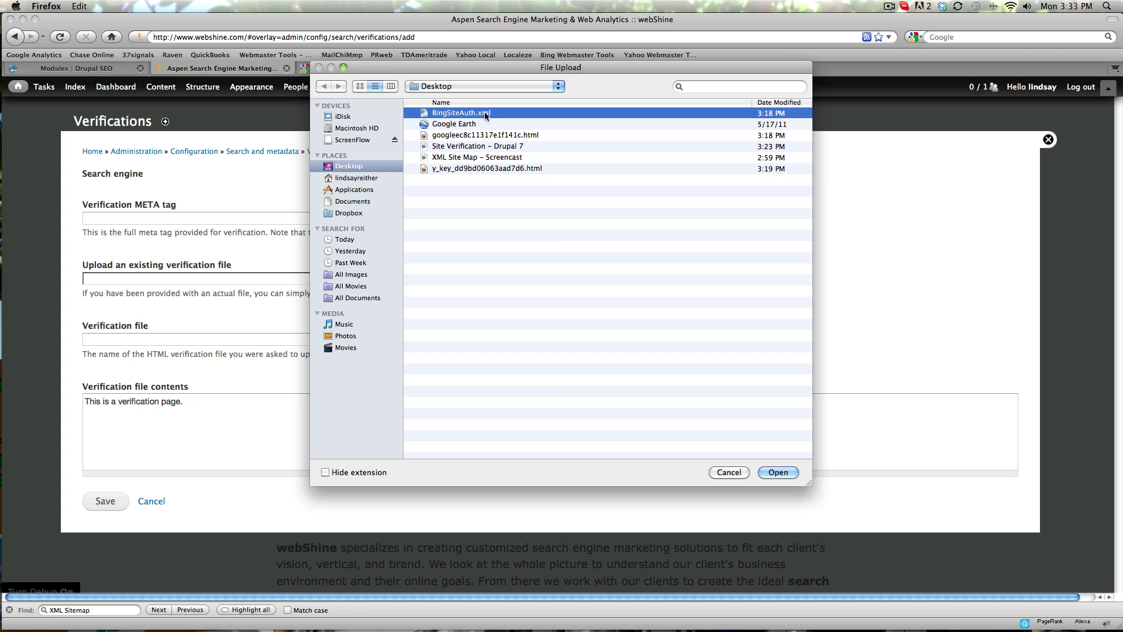
left_click(780, 473)
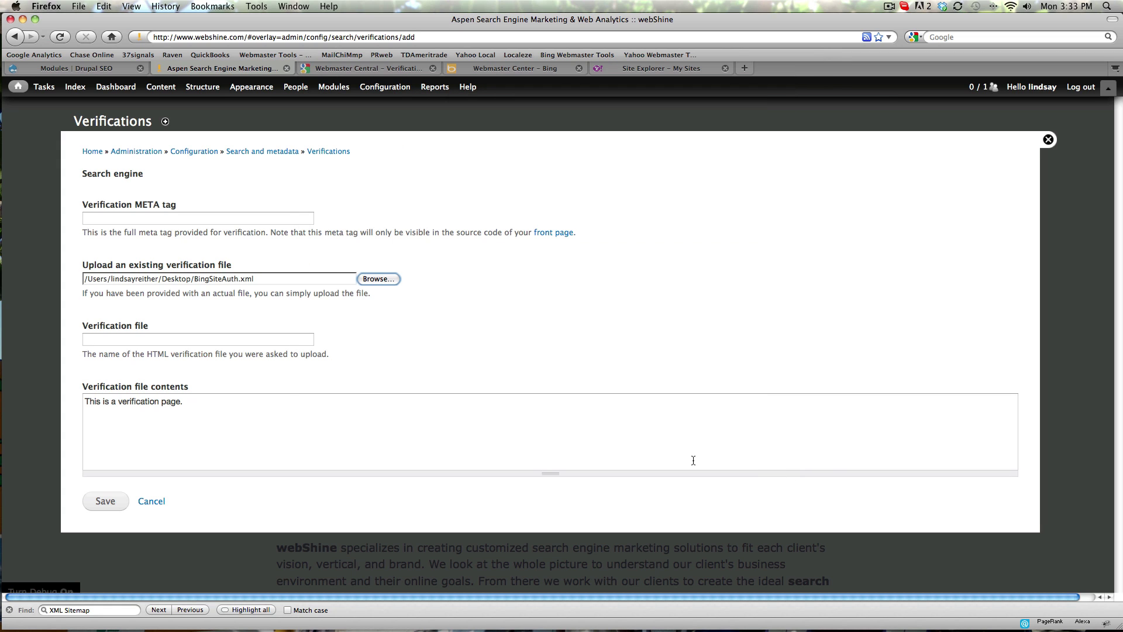
left_click(106, 501)
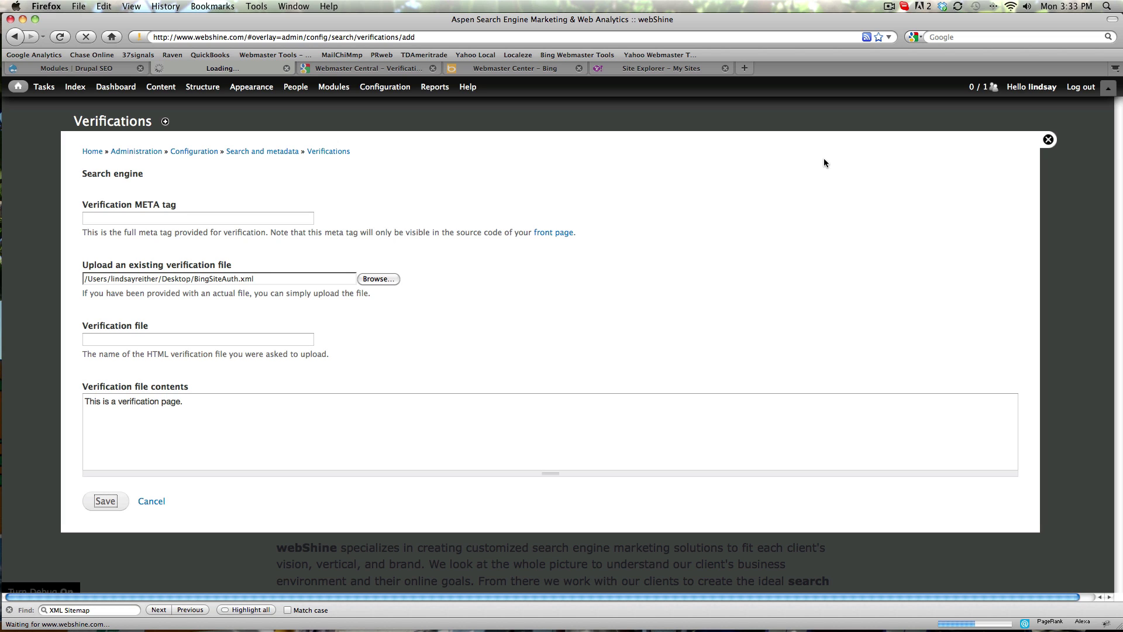
left_click(889, 7)
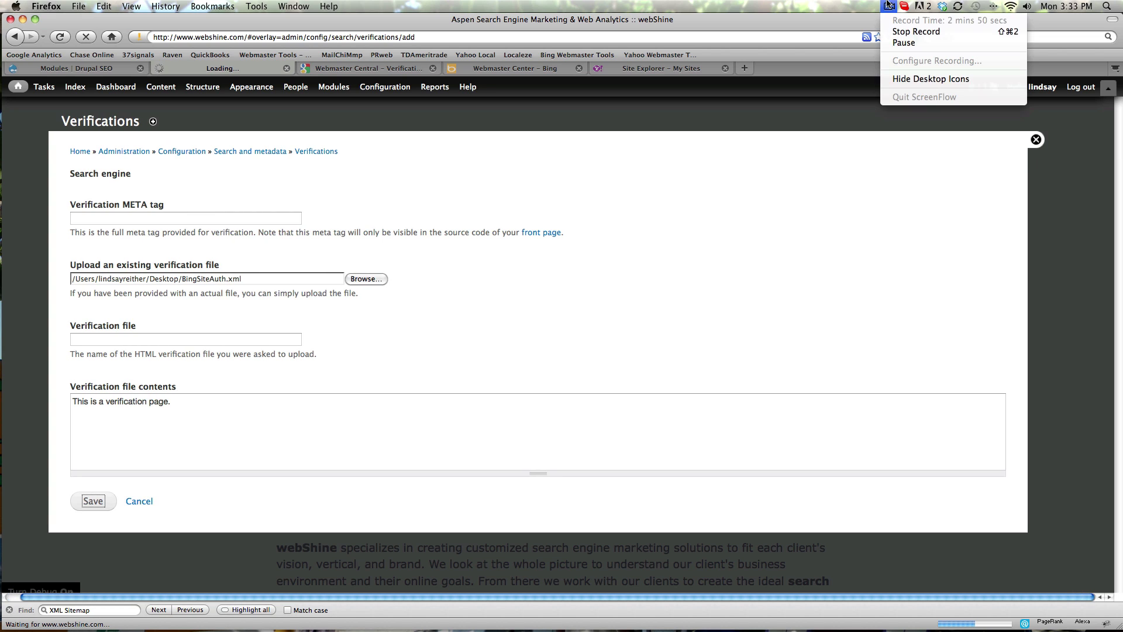
left_click(904, 43)
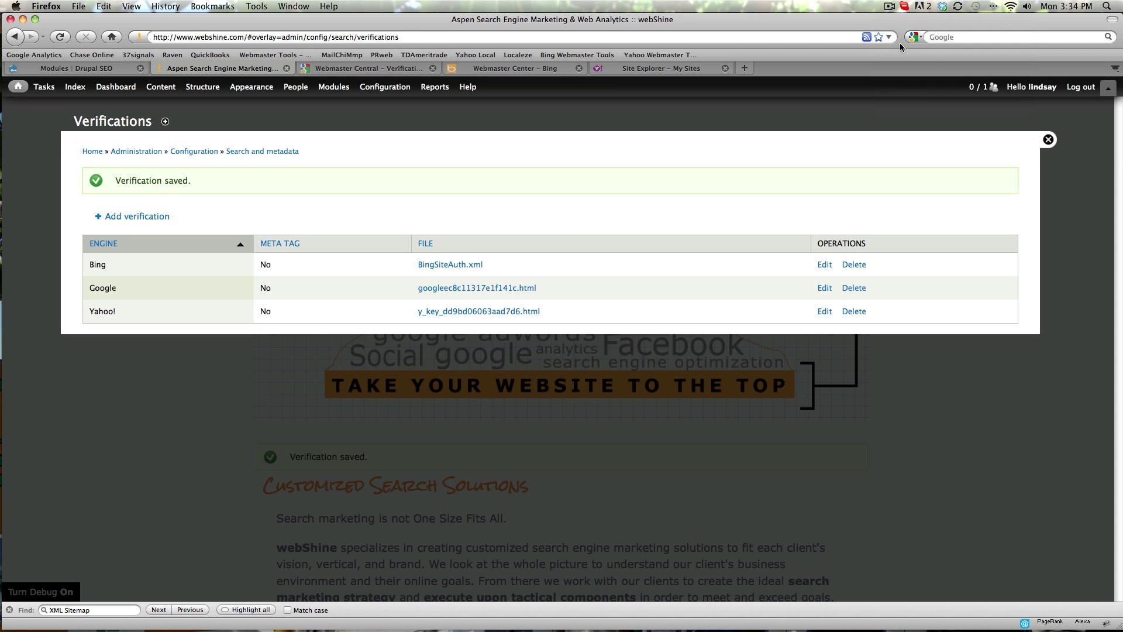
left_click(407, 72)
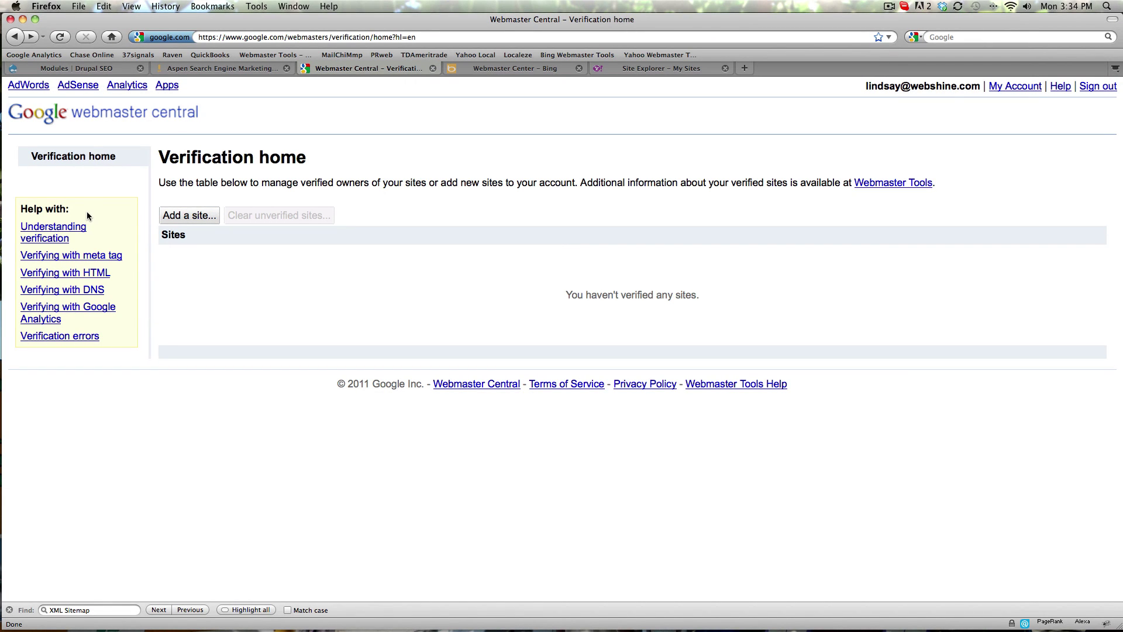
left_click(101, 118)
left_click(543, 72)
left_click(367, 408)
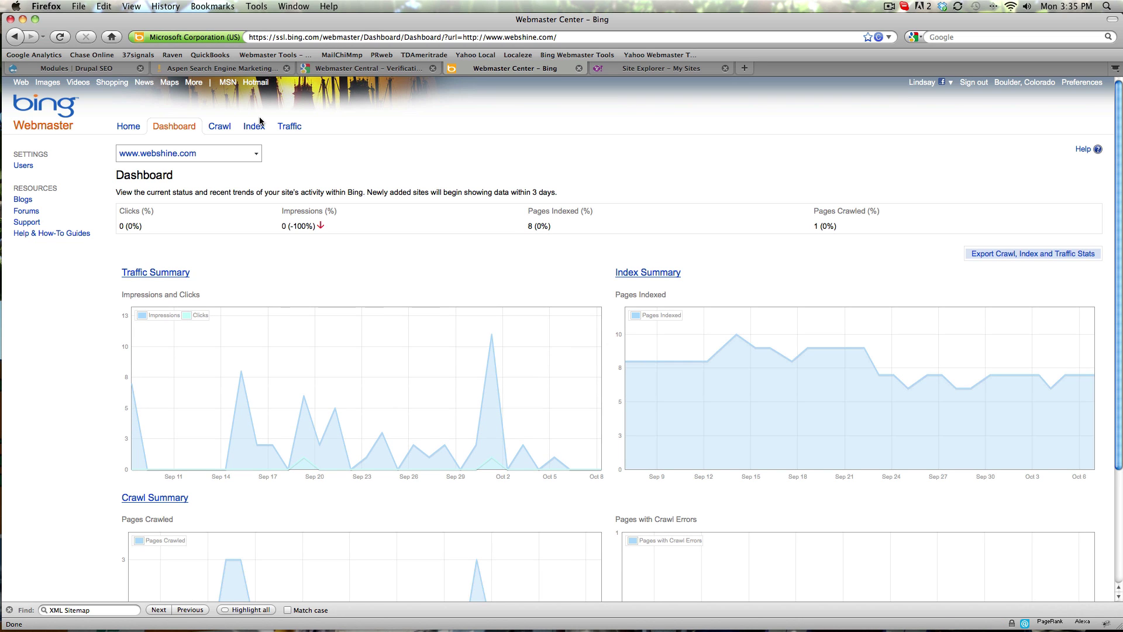
left_click(219, 130)
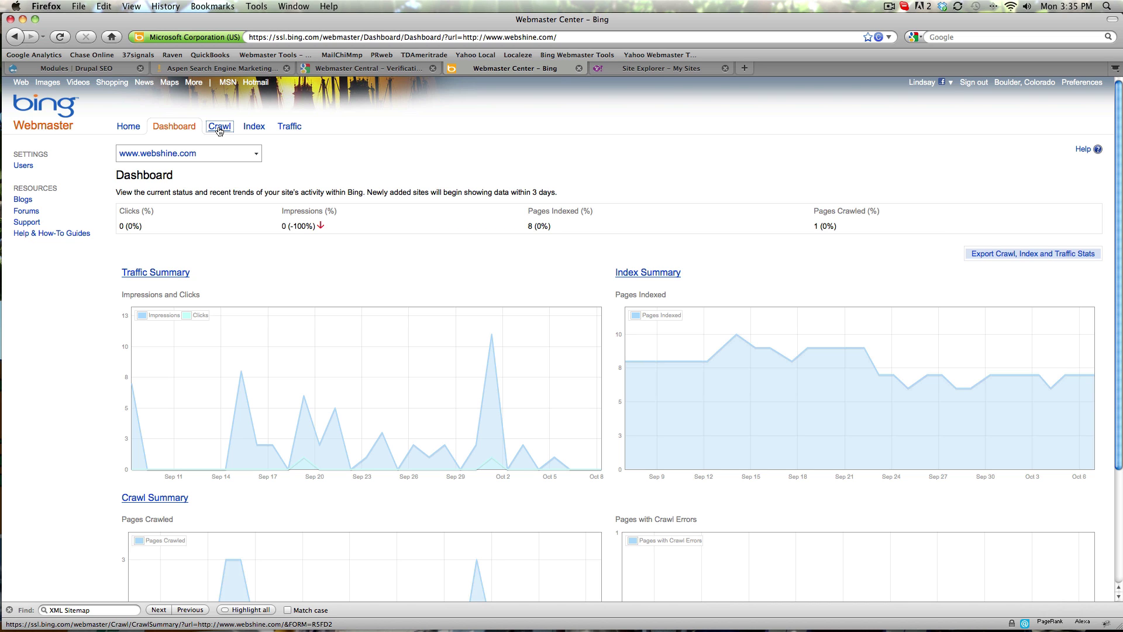
left_click(331, 147)
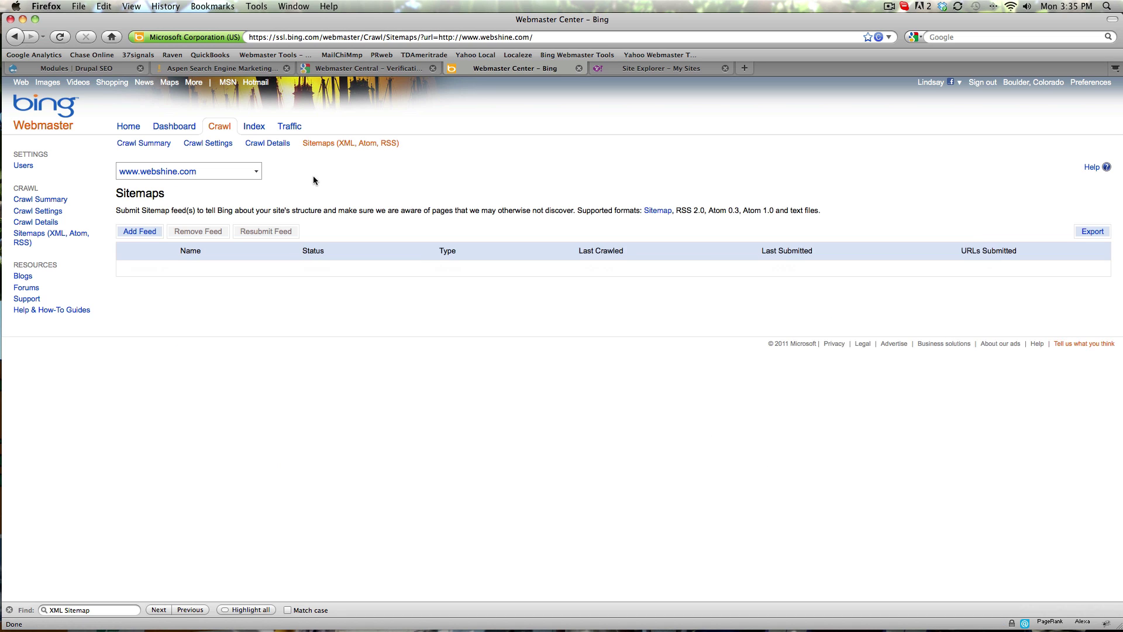
left_click(130, 232)
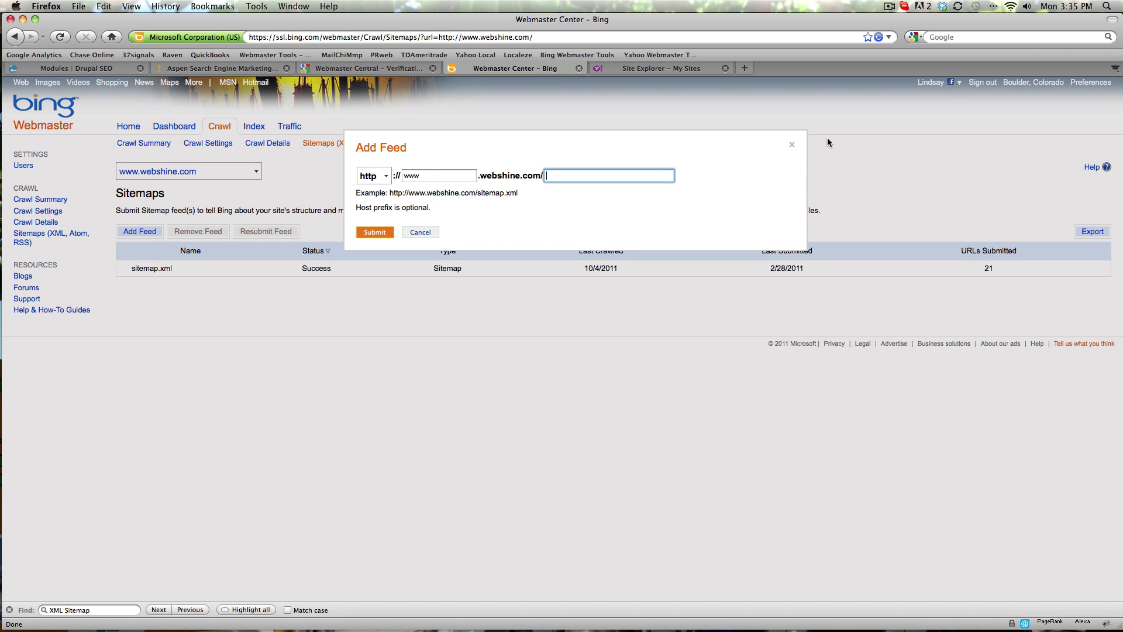
left_click(794, 146)
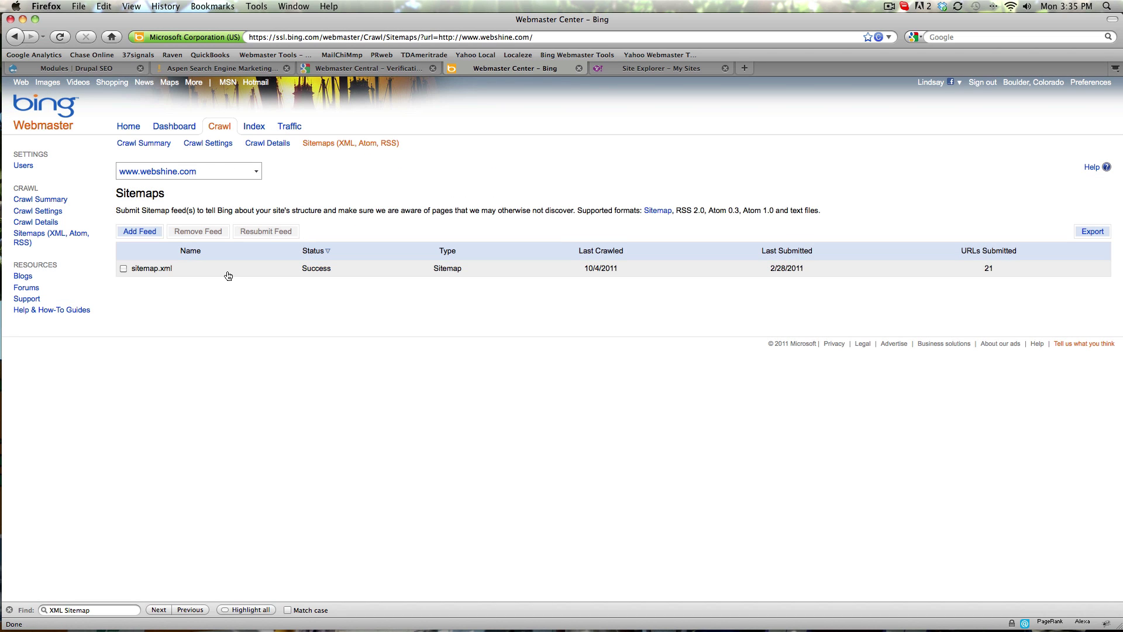
left_click(688, 70)
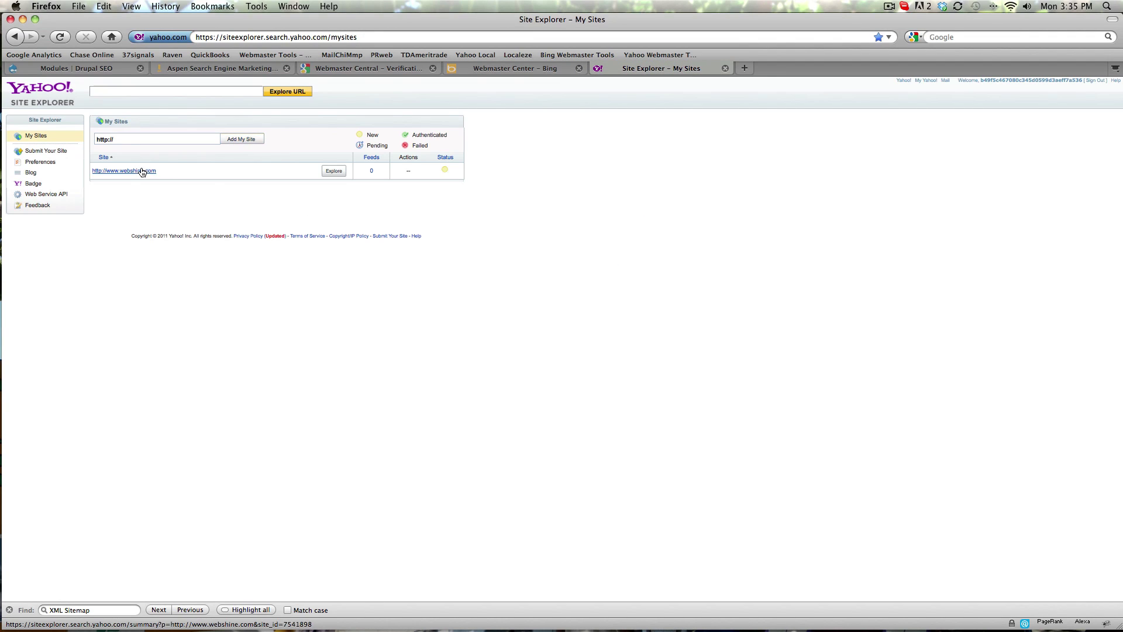
left_click(444, 172)
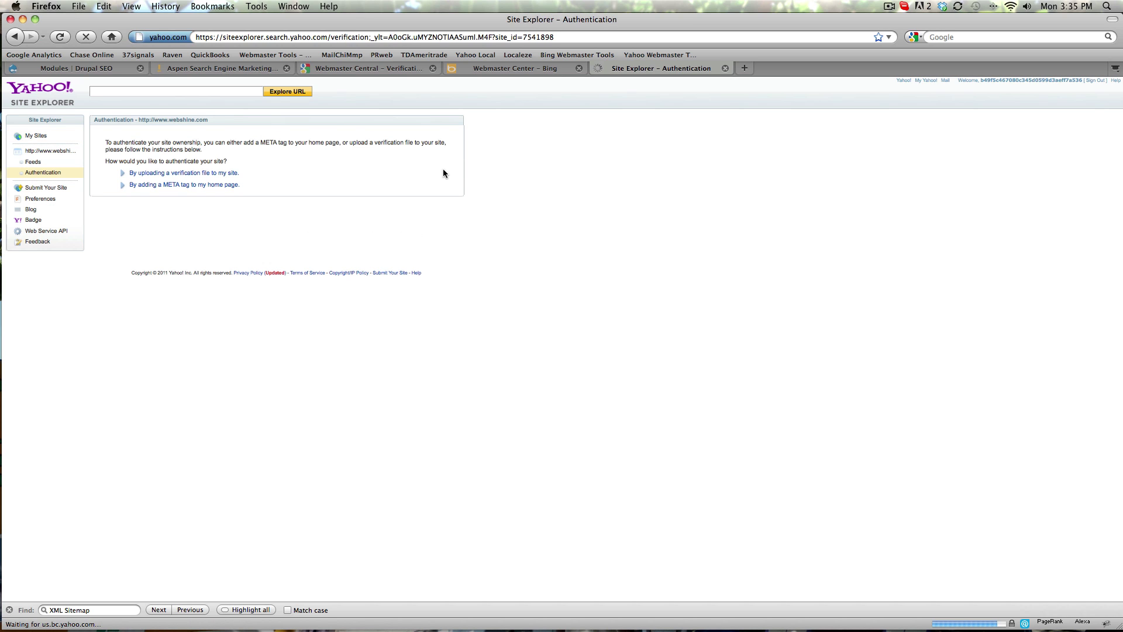
left_click(146, 174)
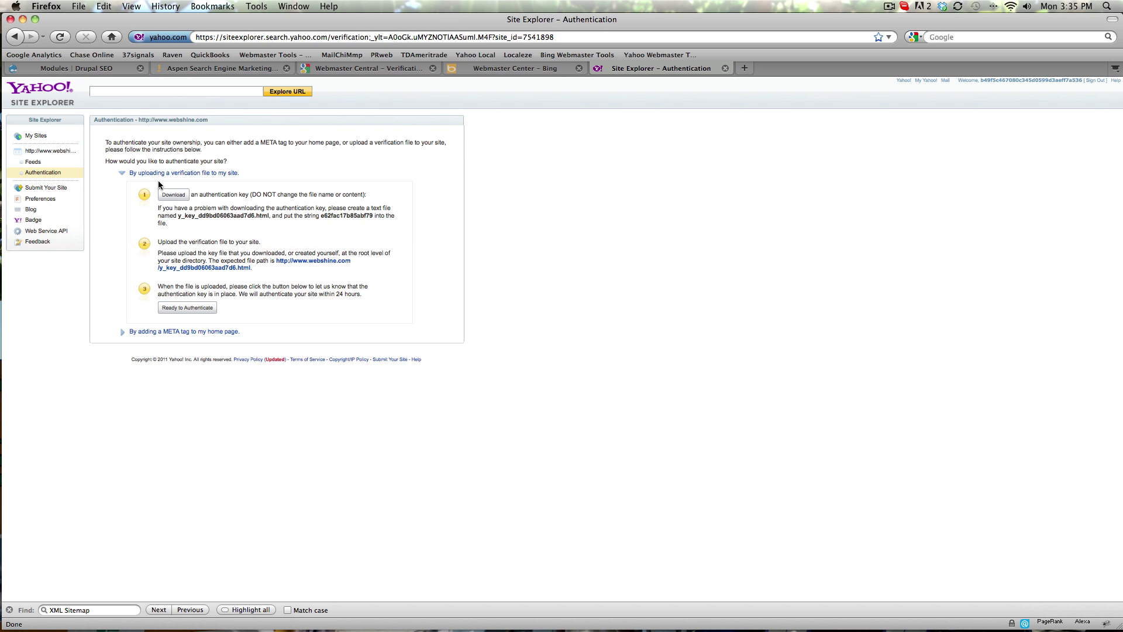
left_click(193, 310)
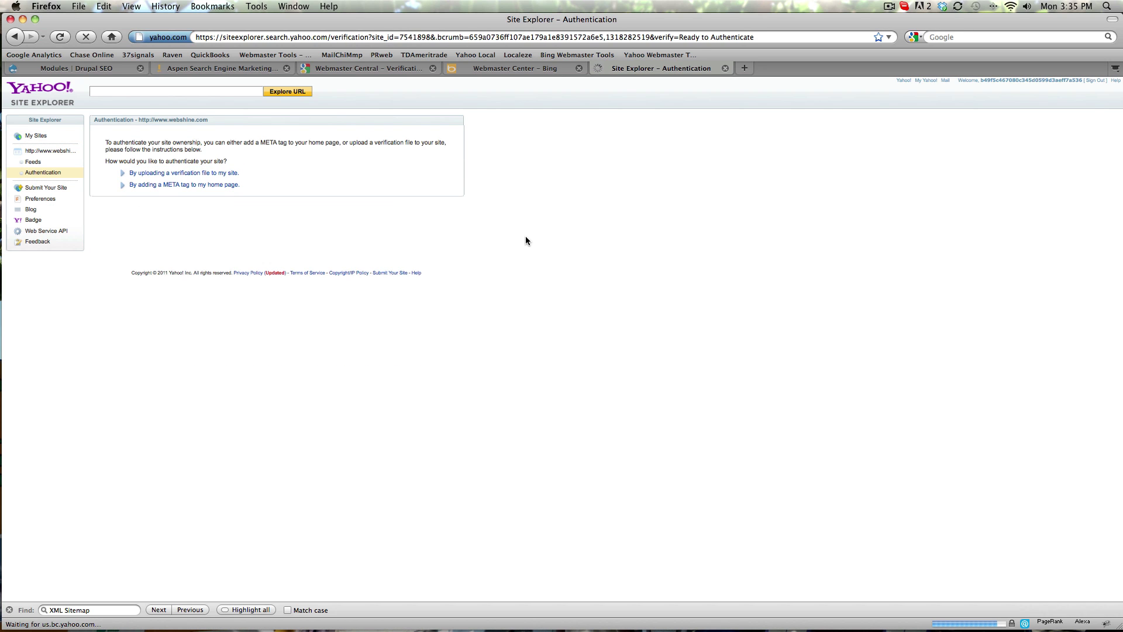
left_click(33, 164)
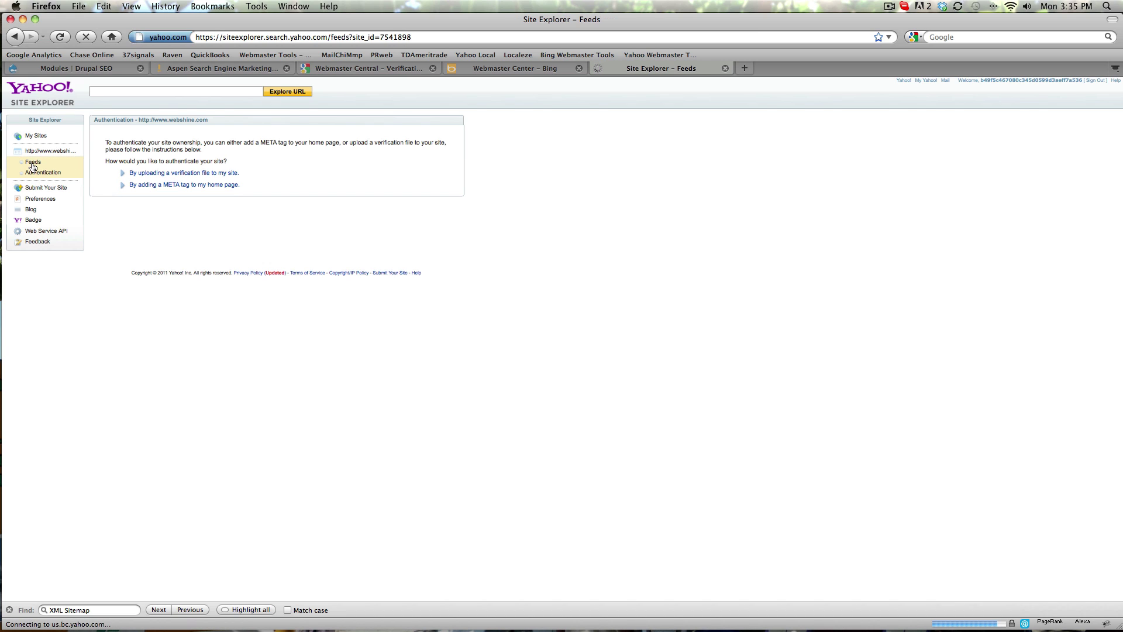
left_click(198, 134)
type("site")
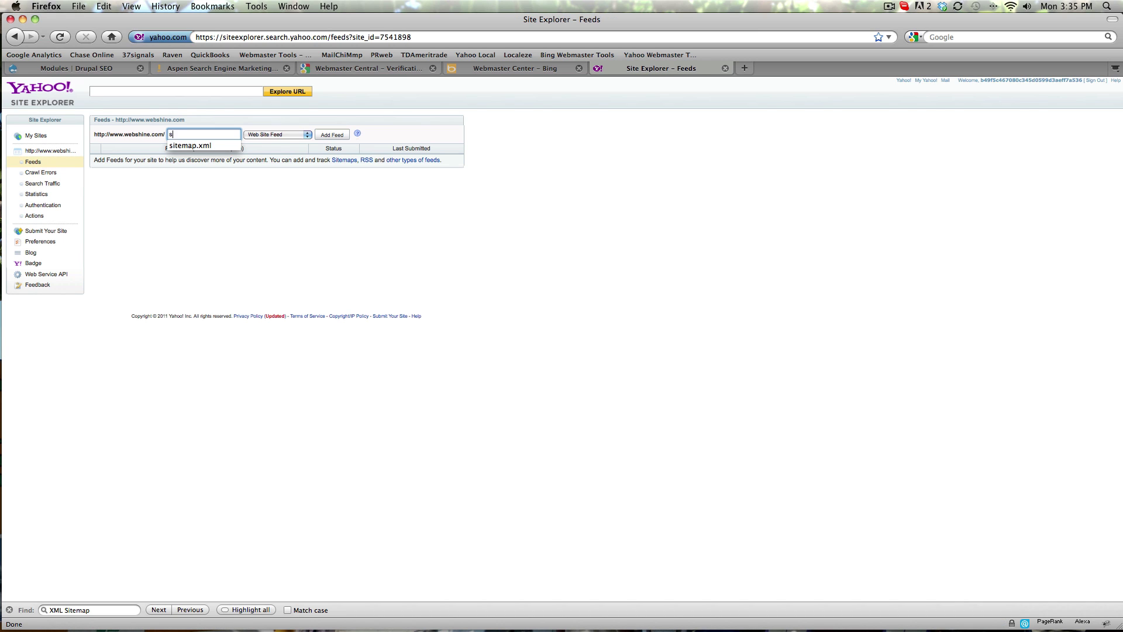
left_click(192, 146)
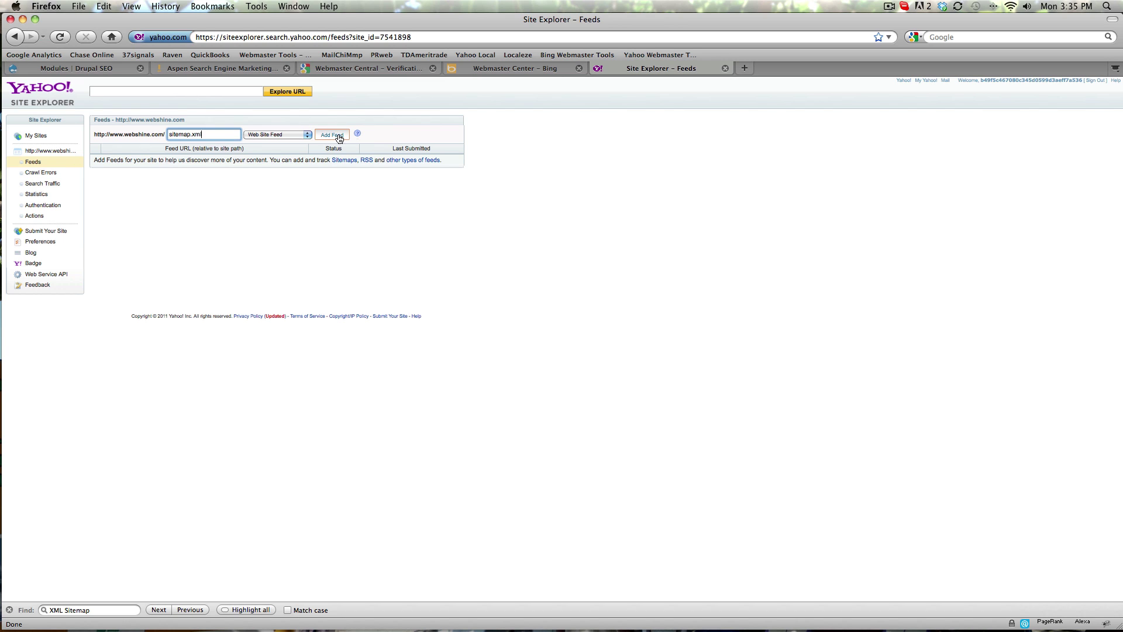
left_click(339, 136)
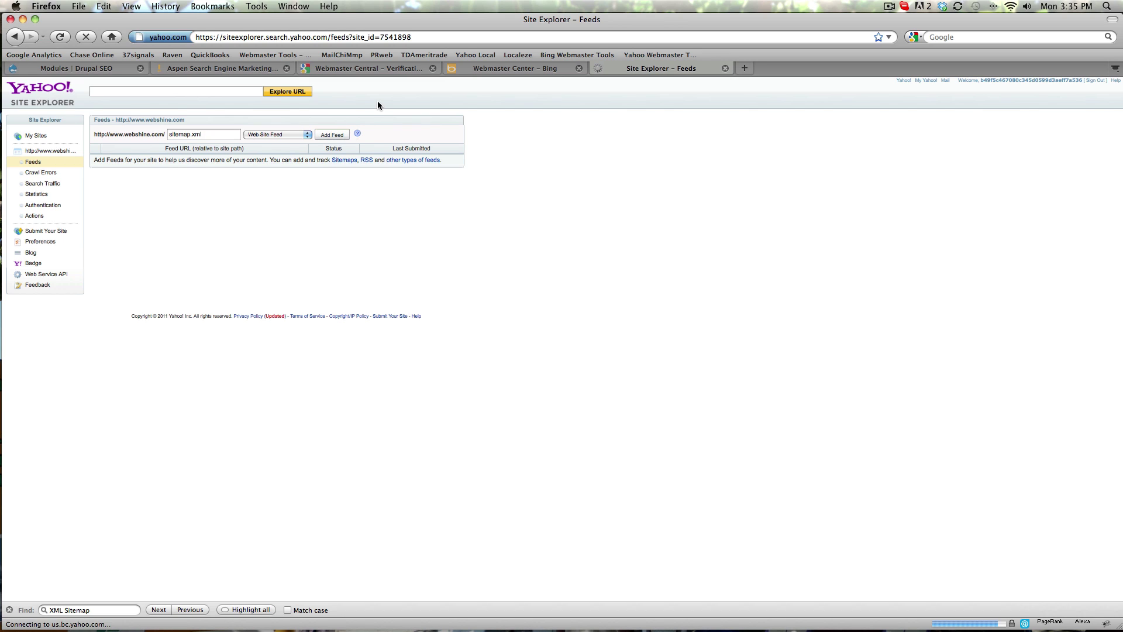
left_click(377, 71)
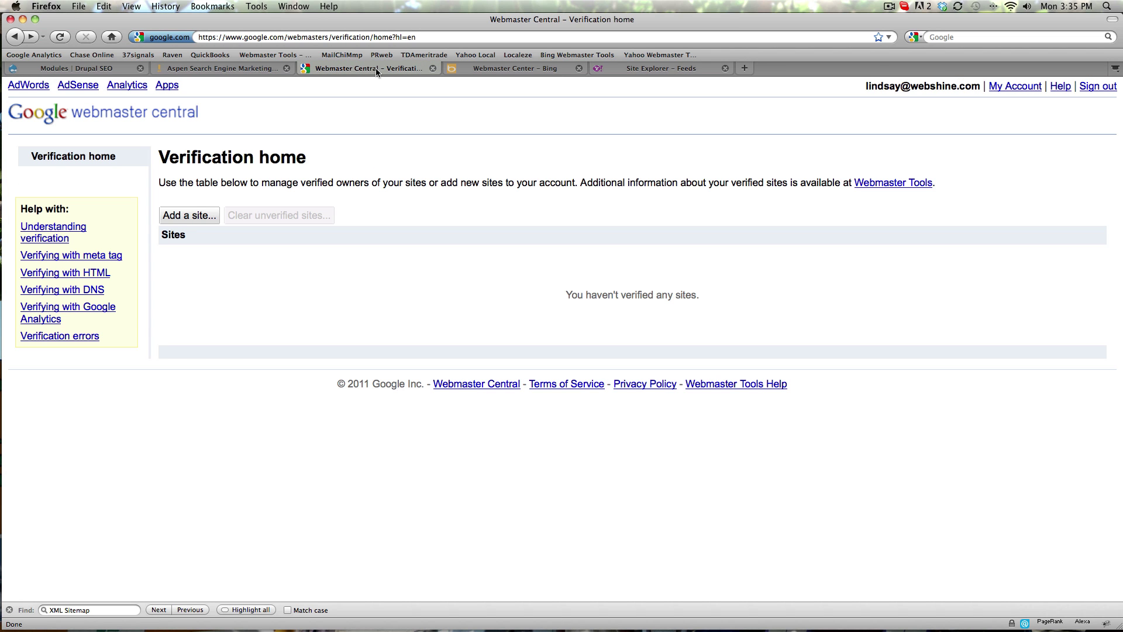
left_click(189, 216)
left_click(228, 71)
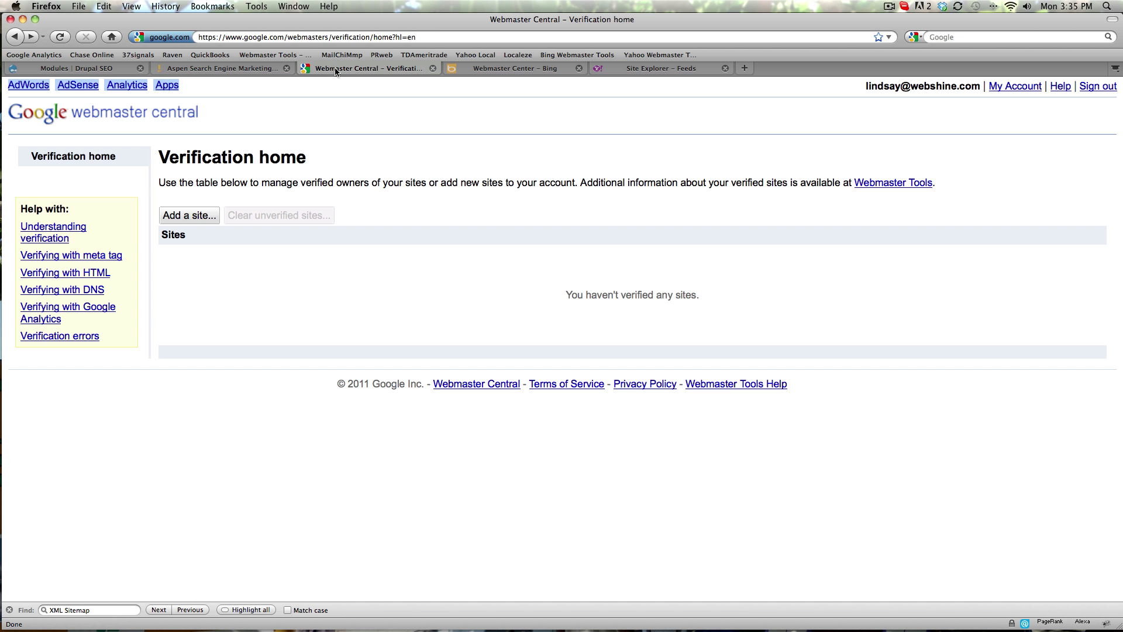
left_click(336, 68)
left_click(180, 216)
type("http://www.webshine.com/")
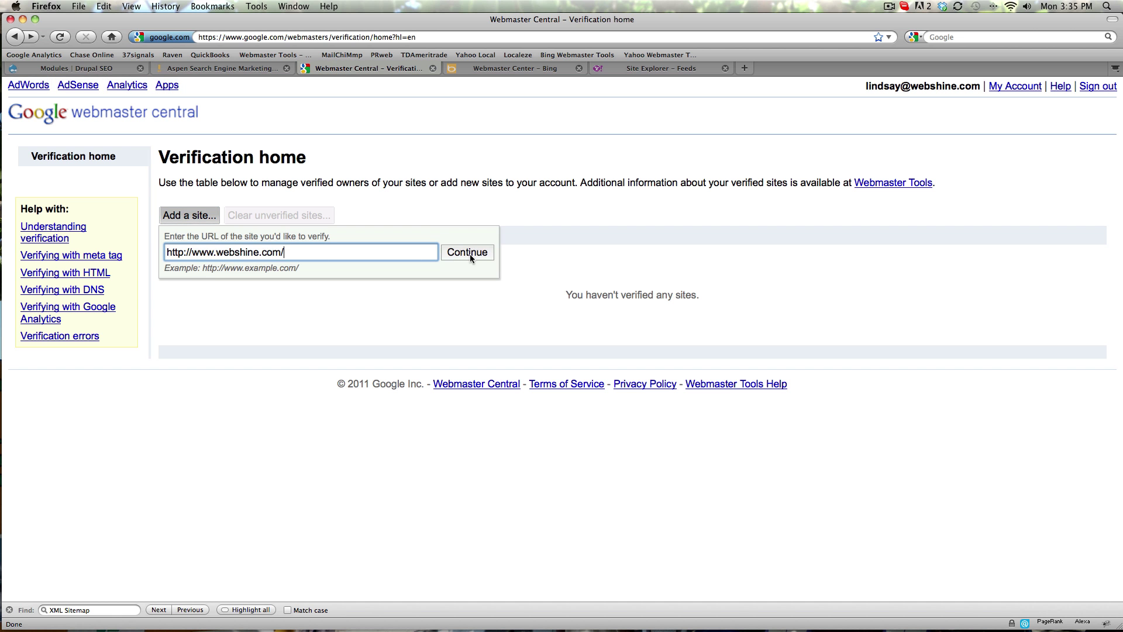
left_click(469, 253)
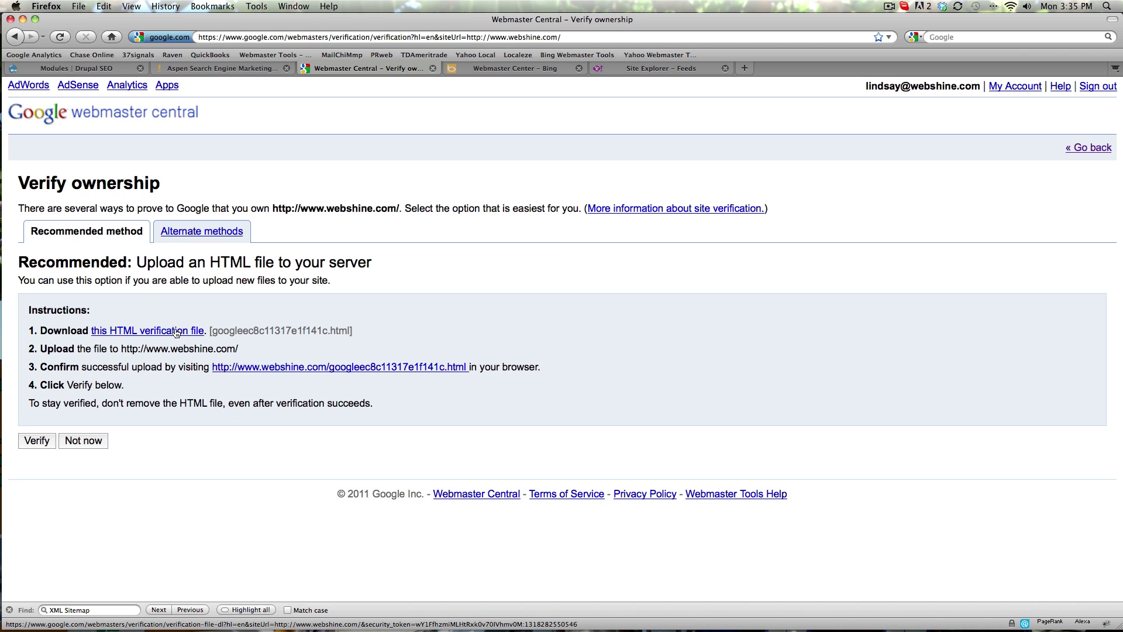
Step: Save Google's HTML verification file to disk and verify ownership of the site
left_click(176, 331)
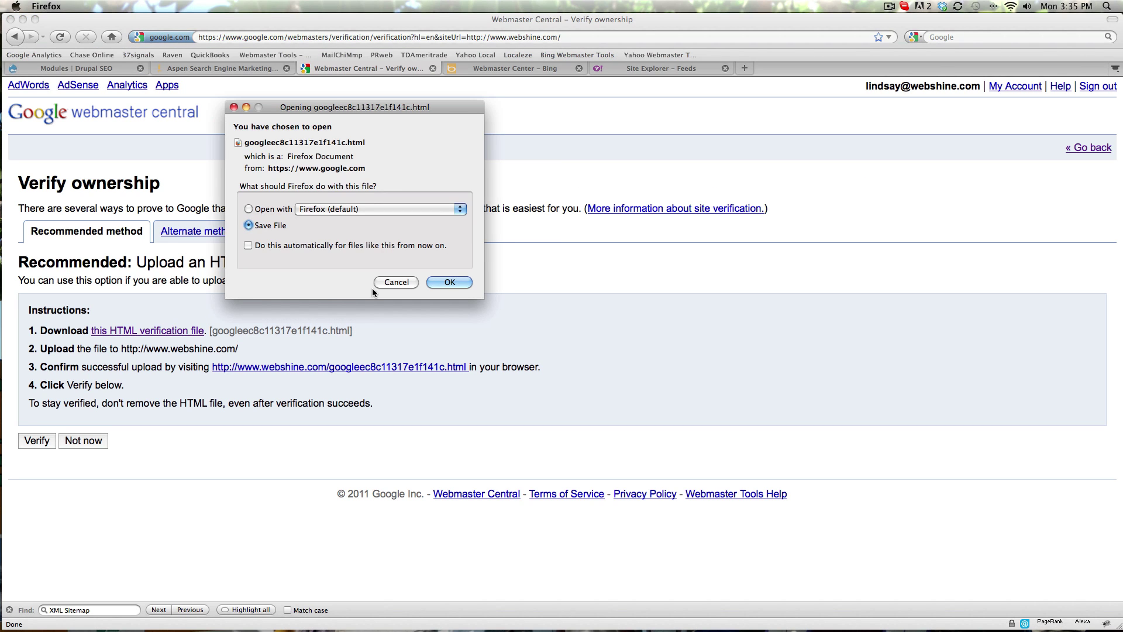
left_click(432, 284)
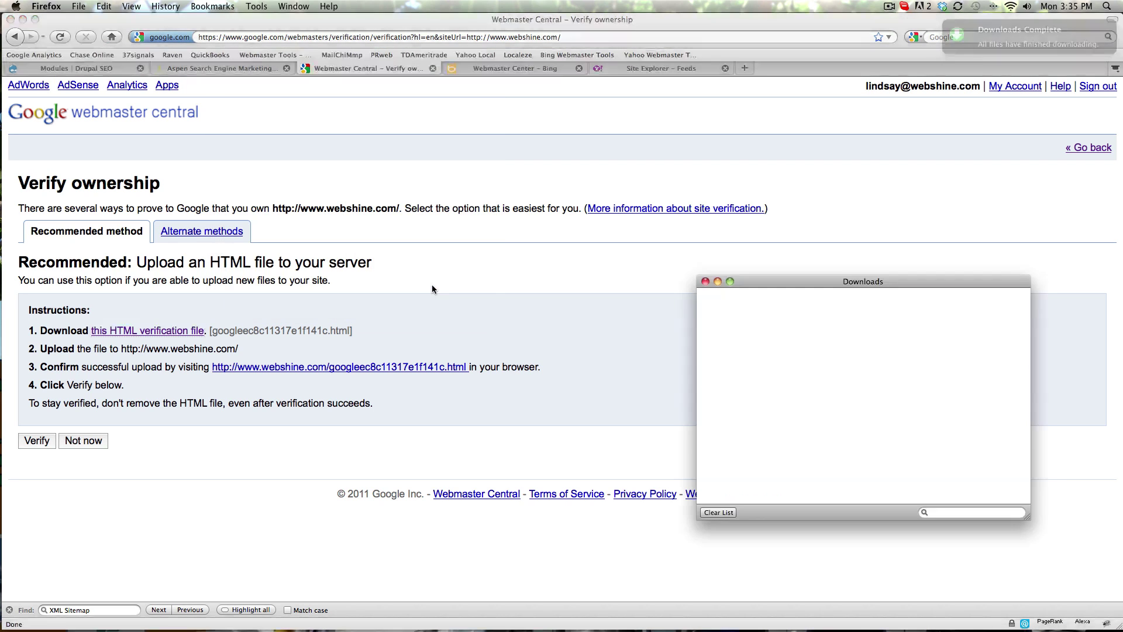
left_click(705, 282)
left_click(41, 443)
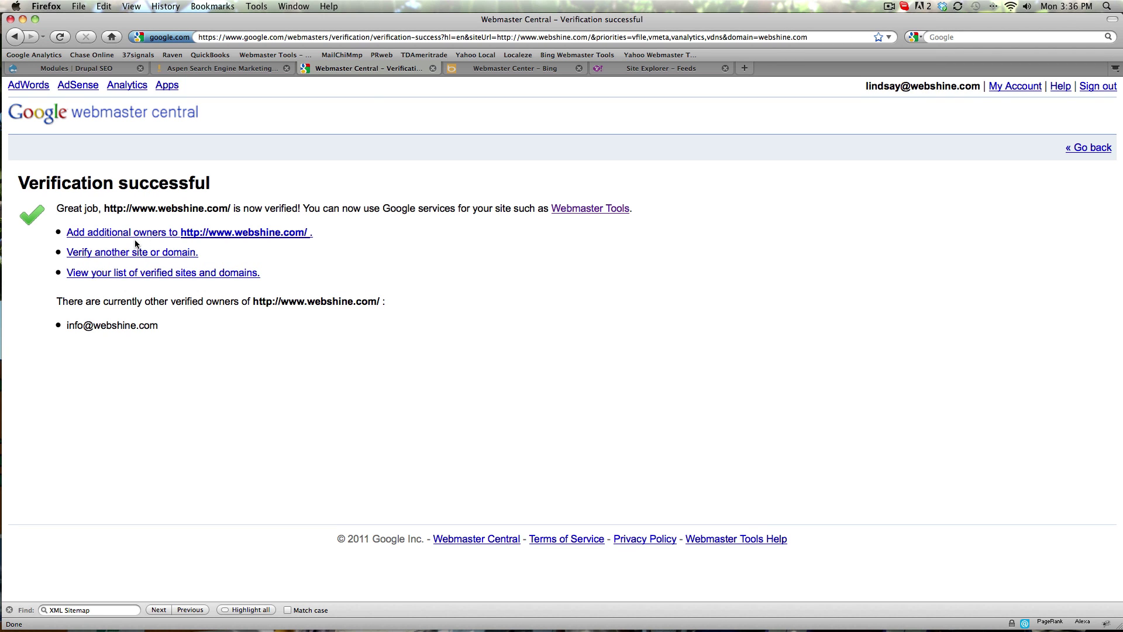
left_click(136, 275)
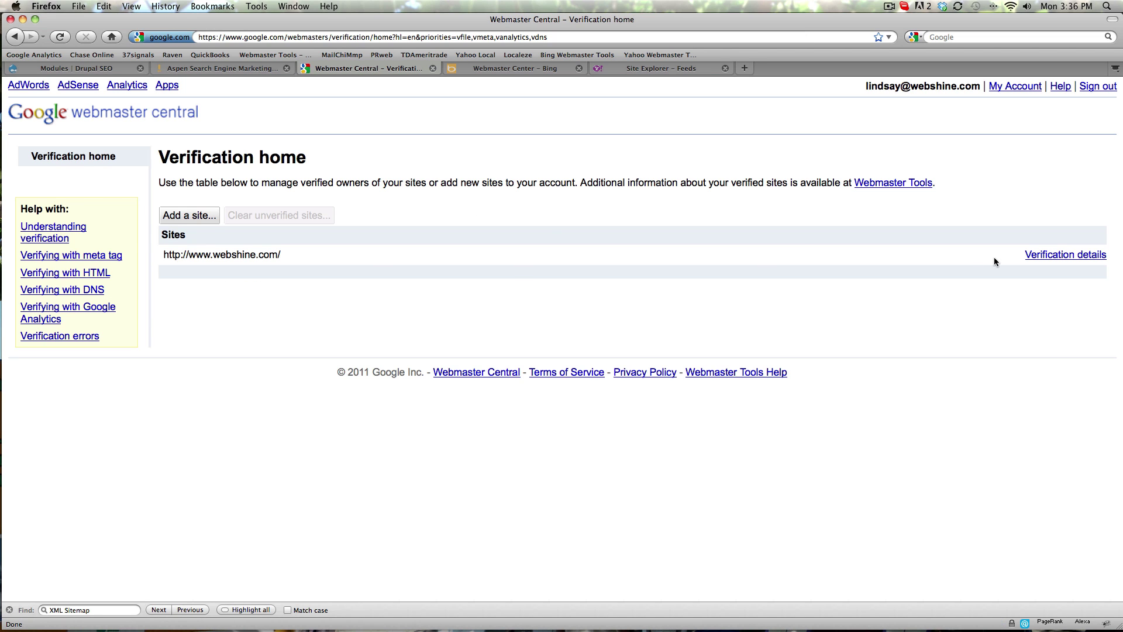
left_click(235, 256)
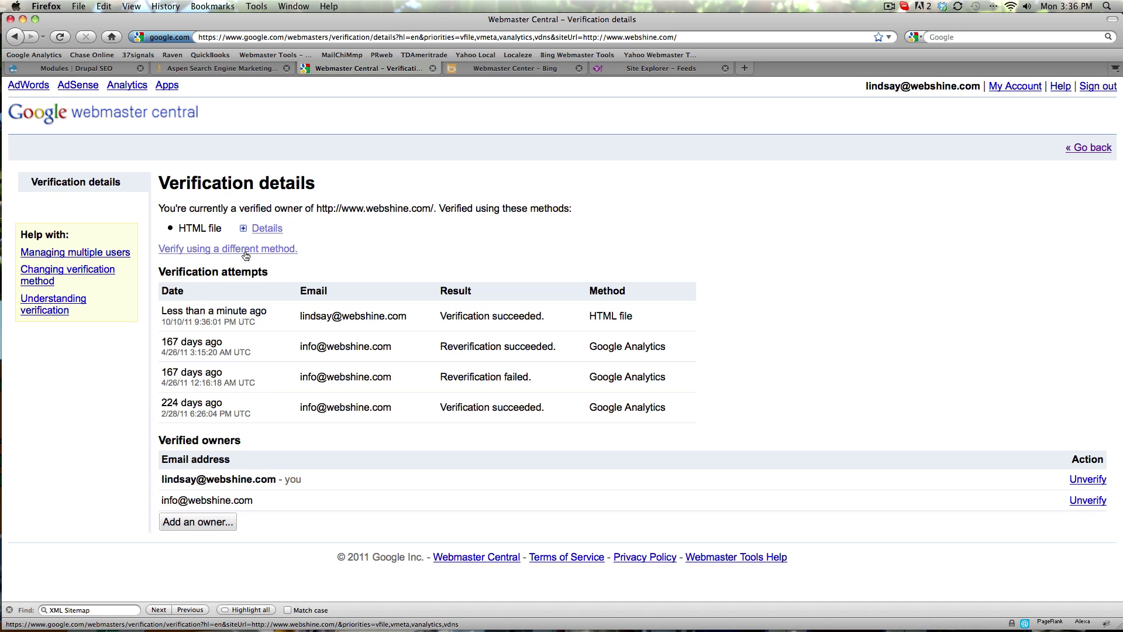
left_click(889, 6)
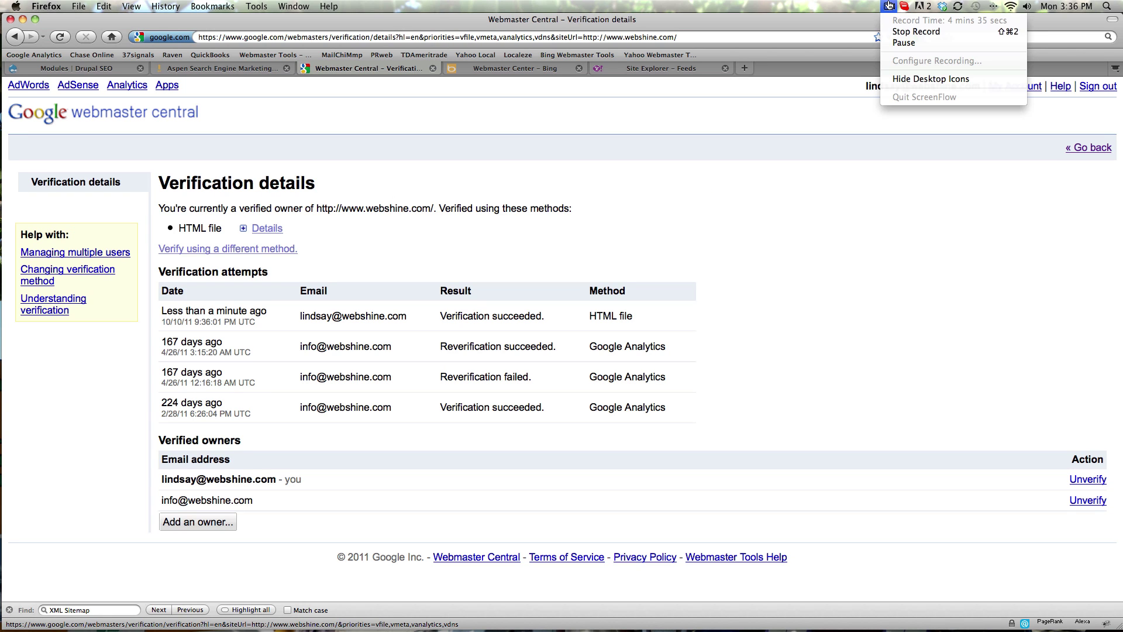